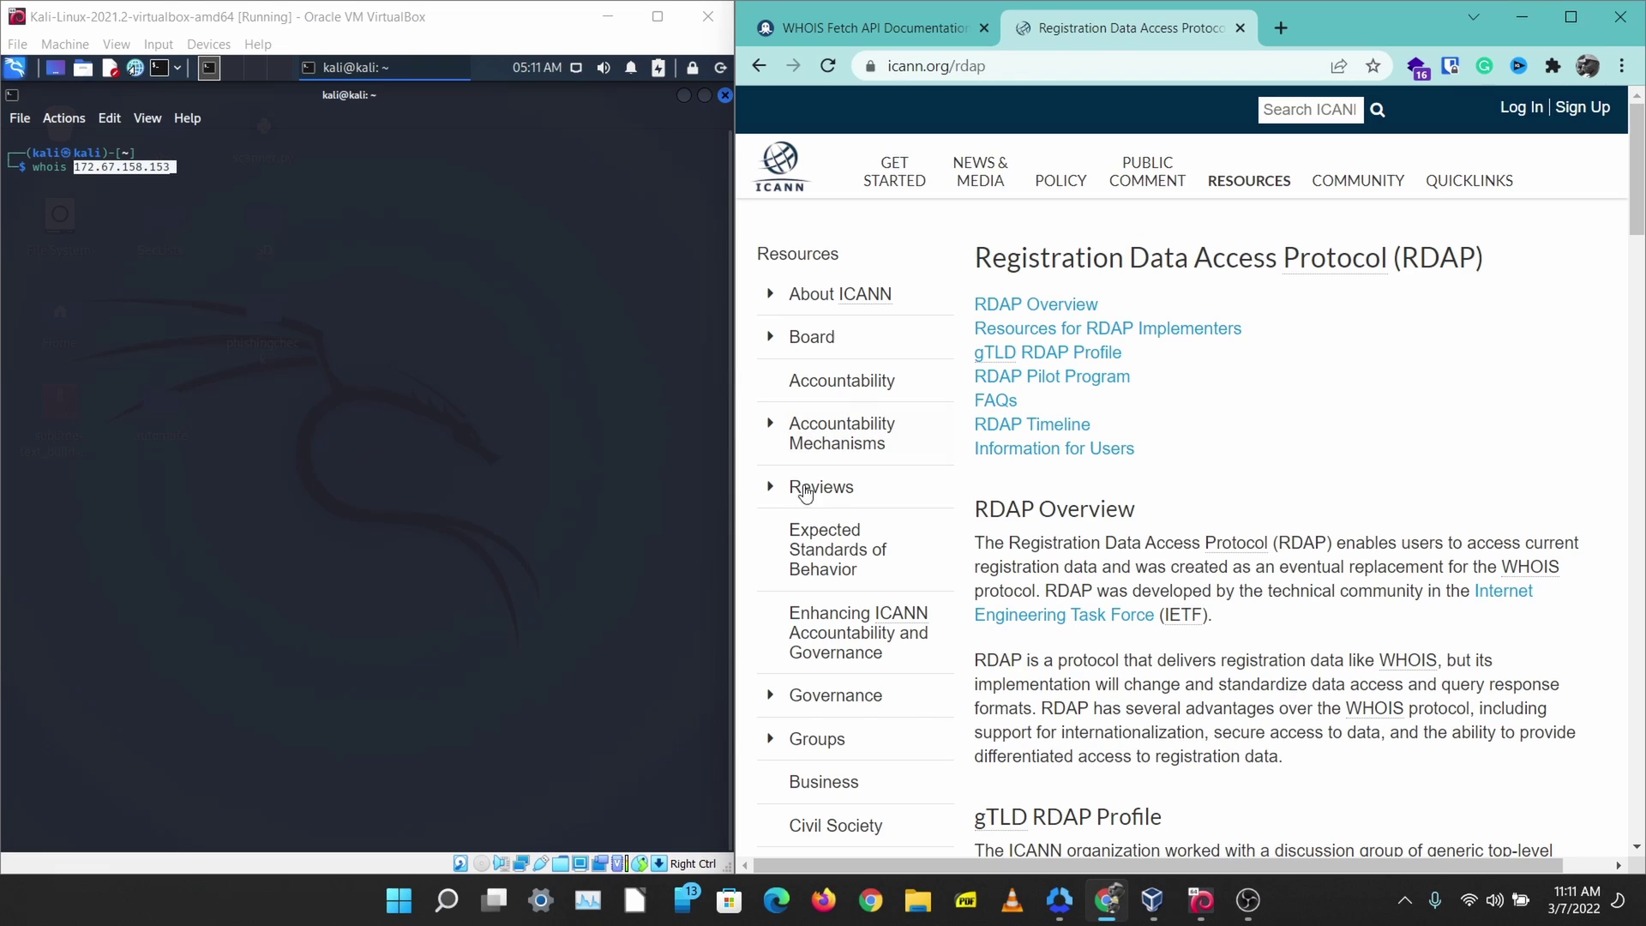
- Rerun the earlier whois hailbytes.com lookup in the terminal and scroll through its output
{"action": "left_click", "coordinate": [520, 296]}
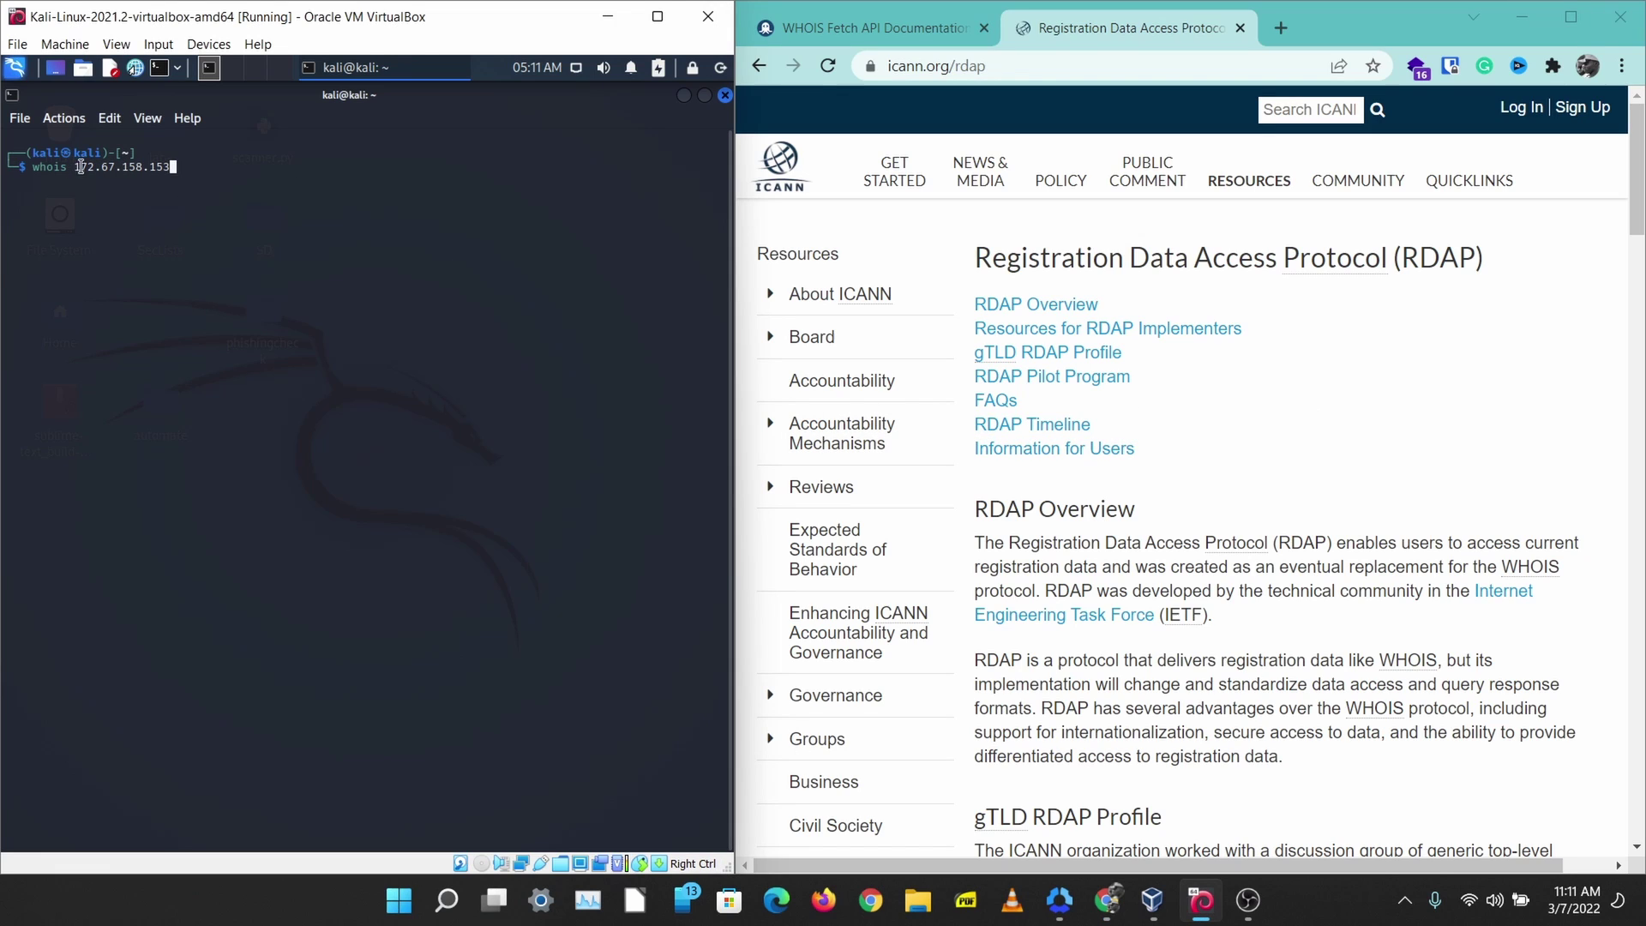
{"action": "left_click_drag", "start_coordinate": [75, 168], "coordinate": [197, 170]}
{"action": "left_click", "coordinate": [197, 170]}
{"action": "key", "text": "Left"}
{"action": "key", "text": "Left"}
{"action": "key", "text": "Left"}
{"action": "key", "text": "Left"}
{"action": "key", "text": "Left"}
{"action": "key", "text": "Left"}
{"action": "key", "text": "Left"}
{"action": "key", "text": "Left"}
{"action": "key", "text": "Left"}
{"action": "key", "text": "Left"}
{"action": "key", "text": "Left"}
{"action": "key", "text": "Up"}
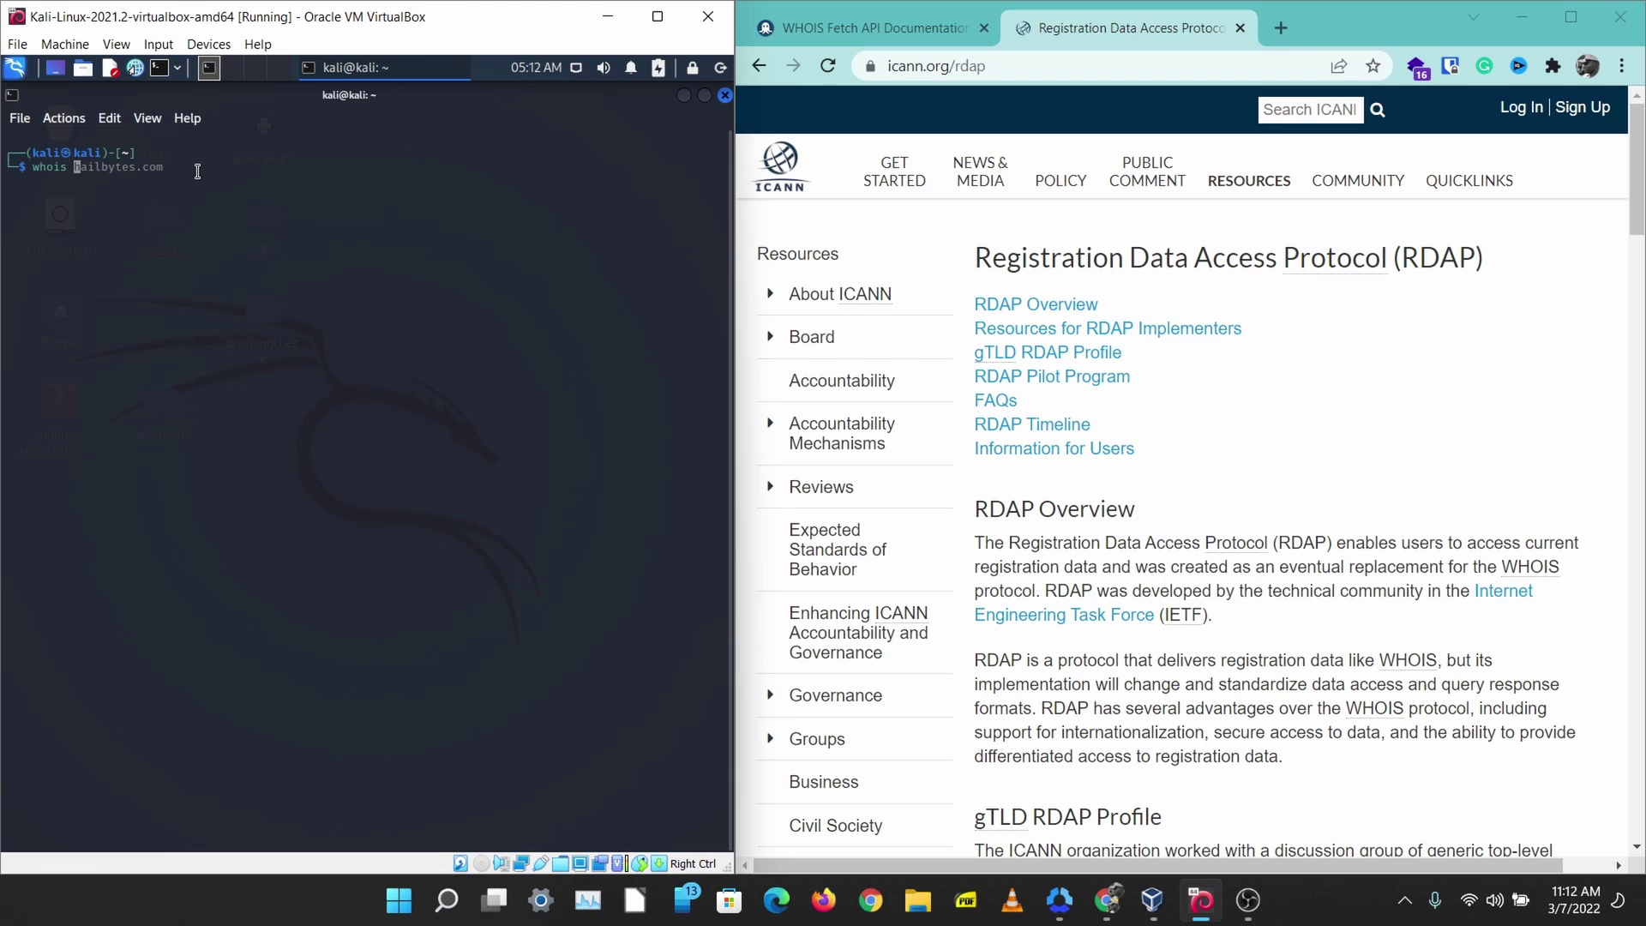
{"action": "key", "text": "End"}
{"action": "key", "text": "Return"}
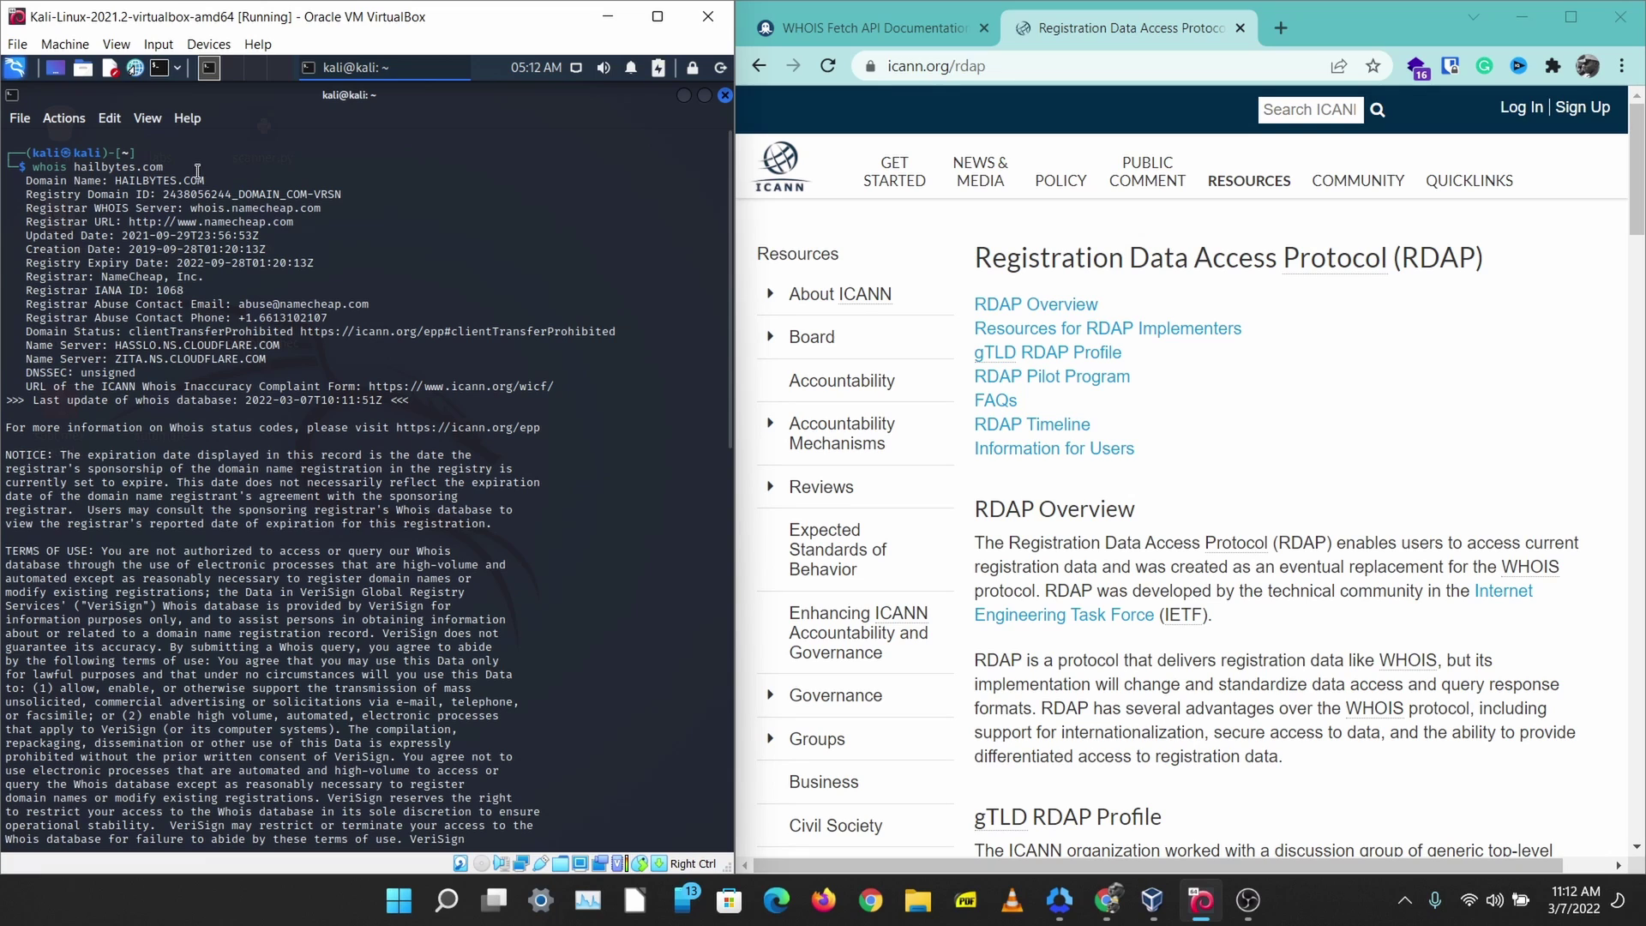
{"action": "scroll", "coordinate": [197, 170], "scroll_direction": "down", "scroll_amount": 10}
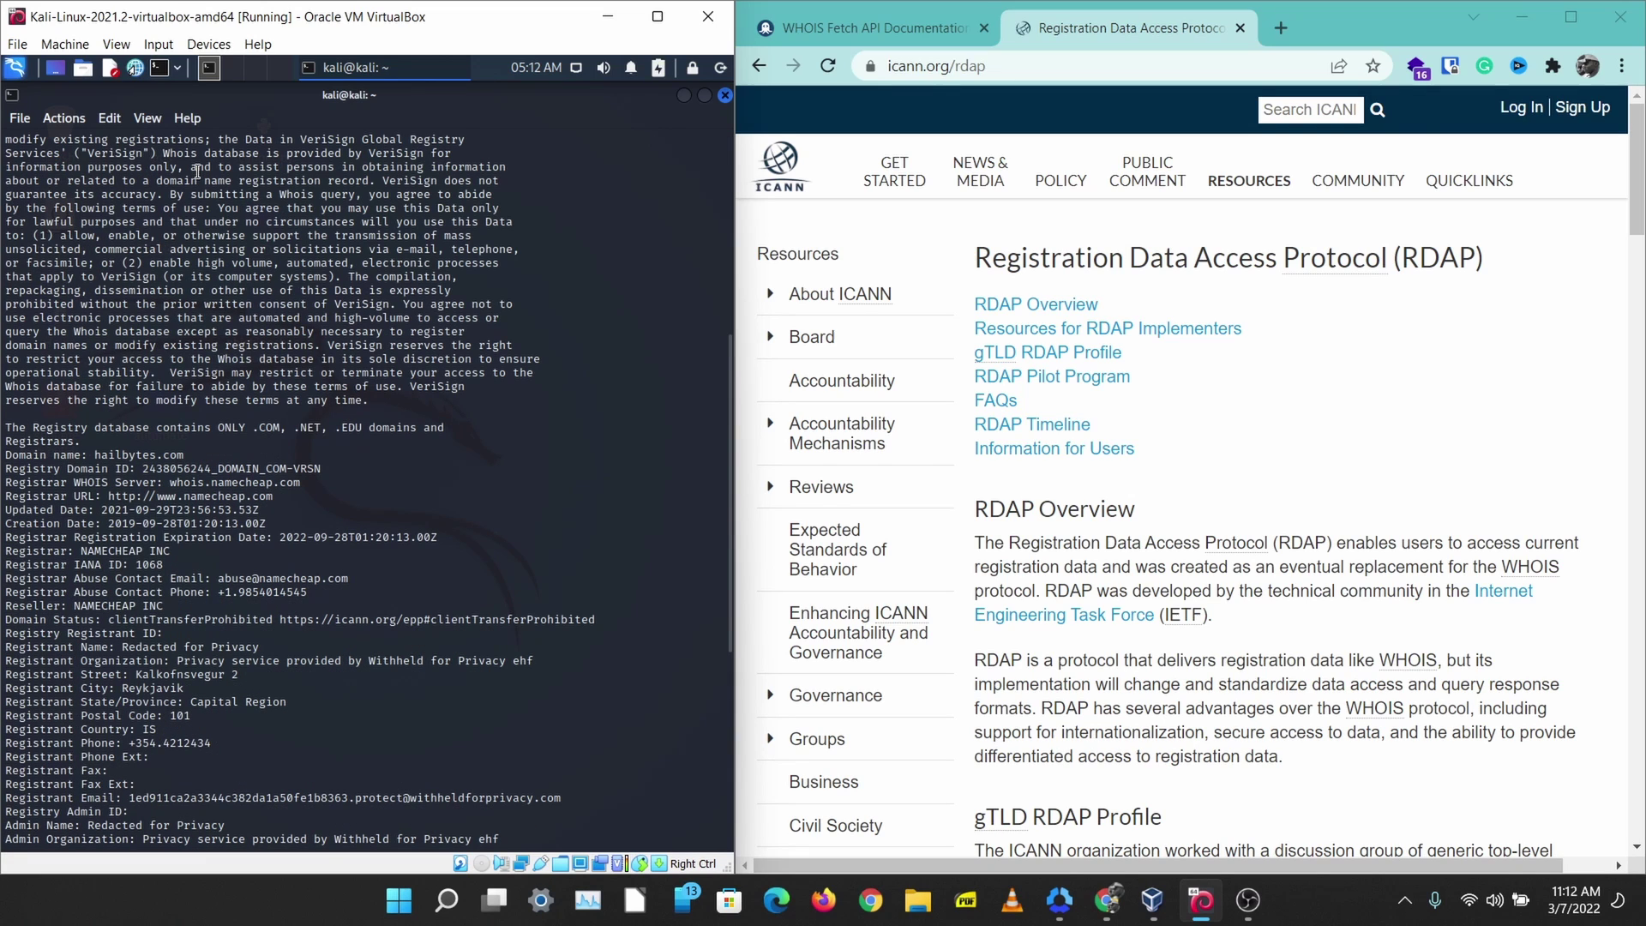
{"action": "scroll", "coordinate": [244, 539], "scroll_direction": "down", "scroll_amount": 10}
- Clear the terminal and re-enter whois with the pasted IP 172.67.158.153, unrun
{"action": "key", "text": "ctrl+l"}
{"action": "type", "text": "whois"}
{"action": "type", "text": "172.67.158.153"}
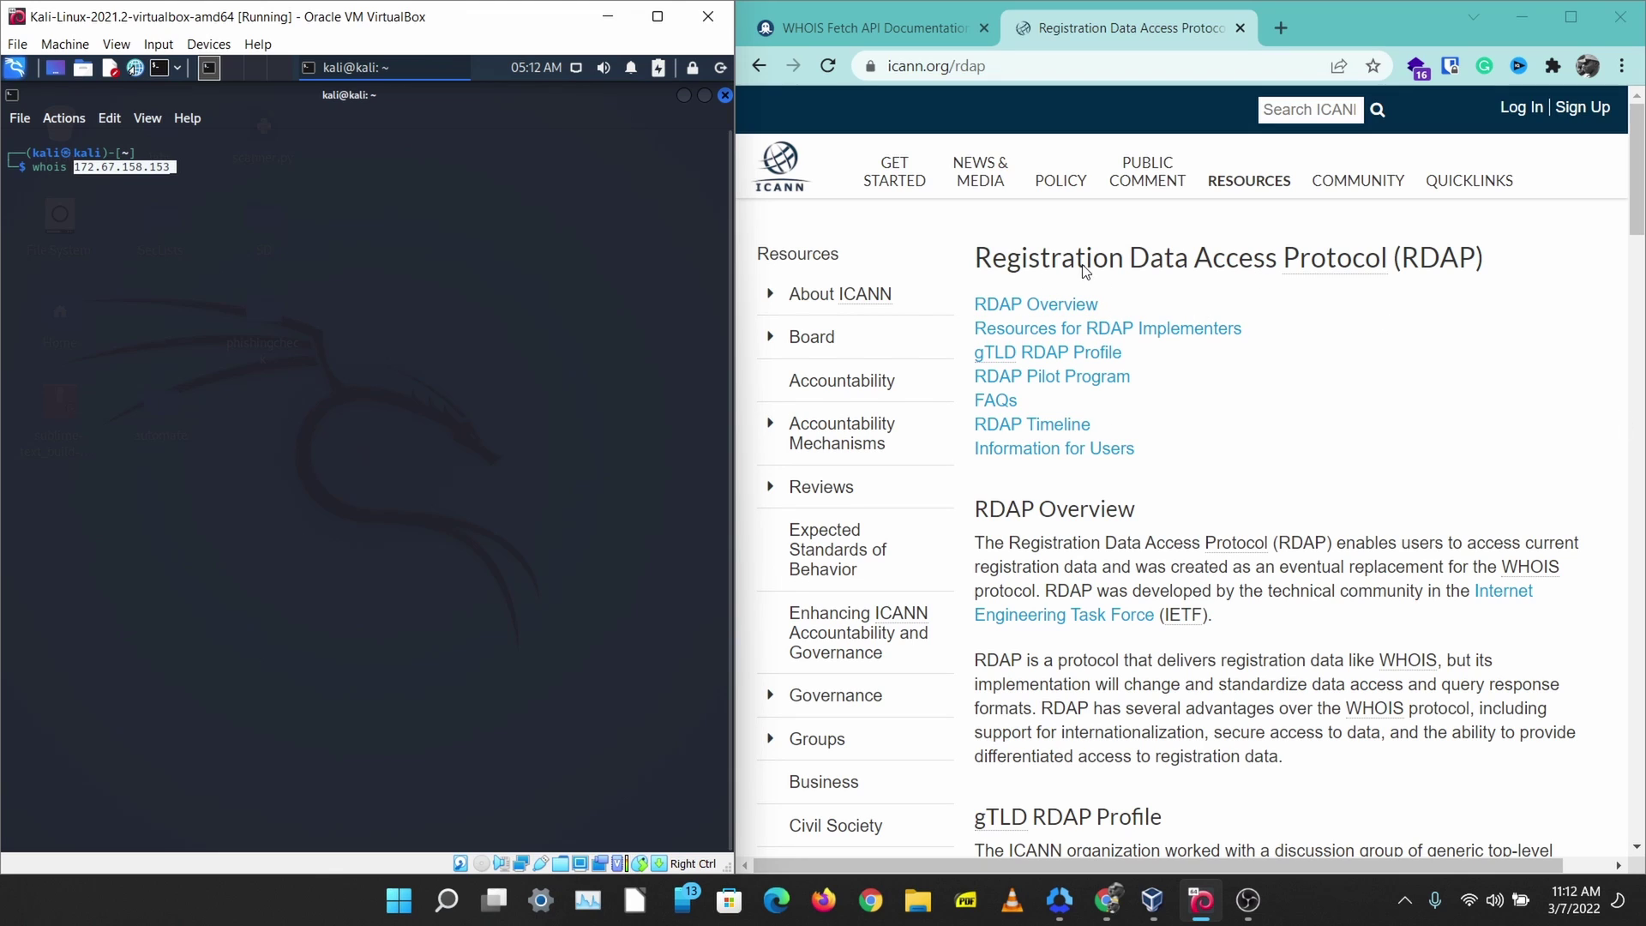
- Highlight the Registration Data Access Protocol (RDAP) title on the ICANN page
{"action": "left_click_drag", "start_coordinate": [1007, 257], "coordinate": [1407, 192]}
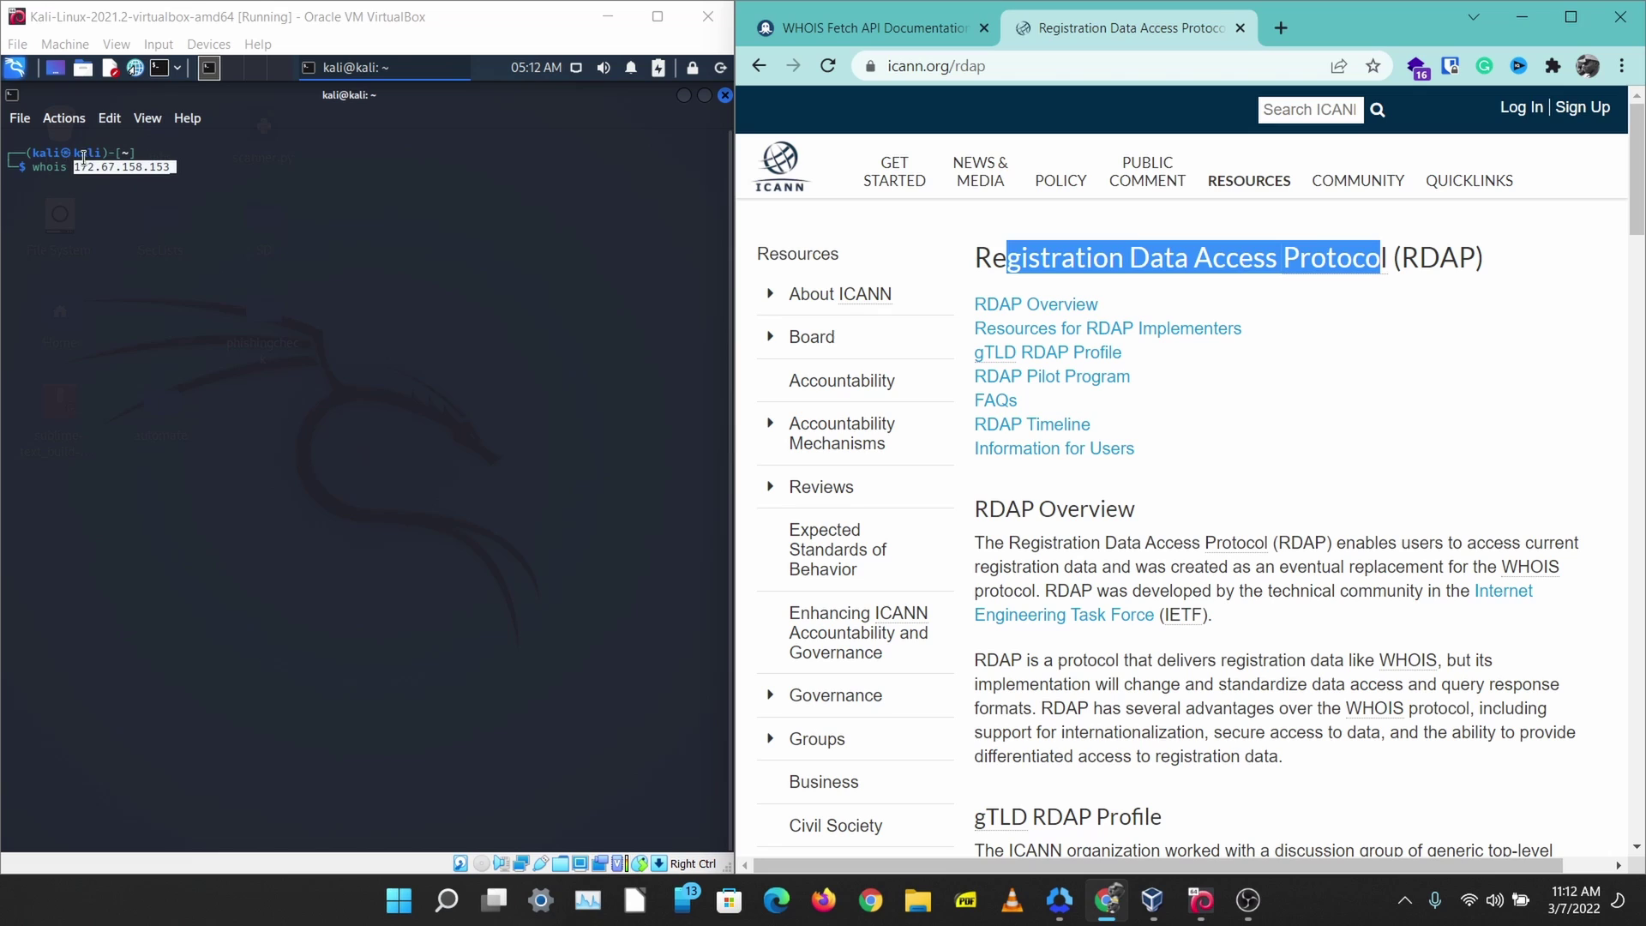
{"action": "left_click", "coordinate": [55, 162]}
{"action": "double_click", "coordinate": [55, 165]}
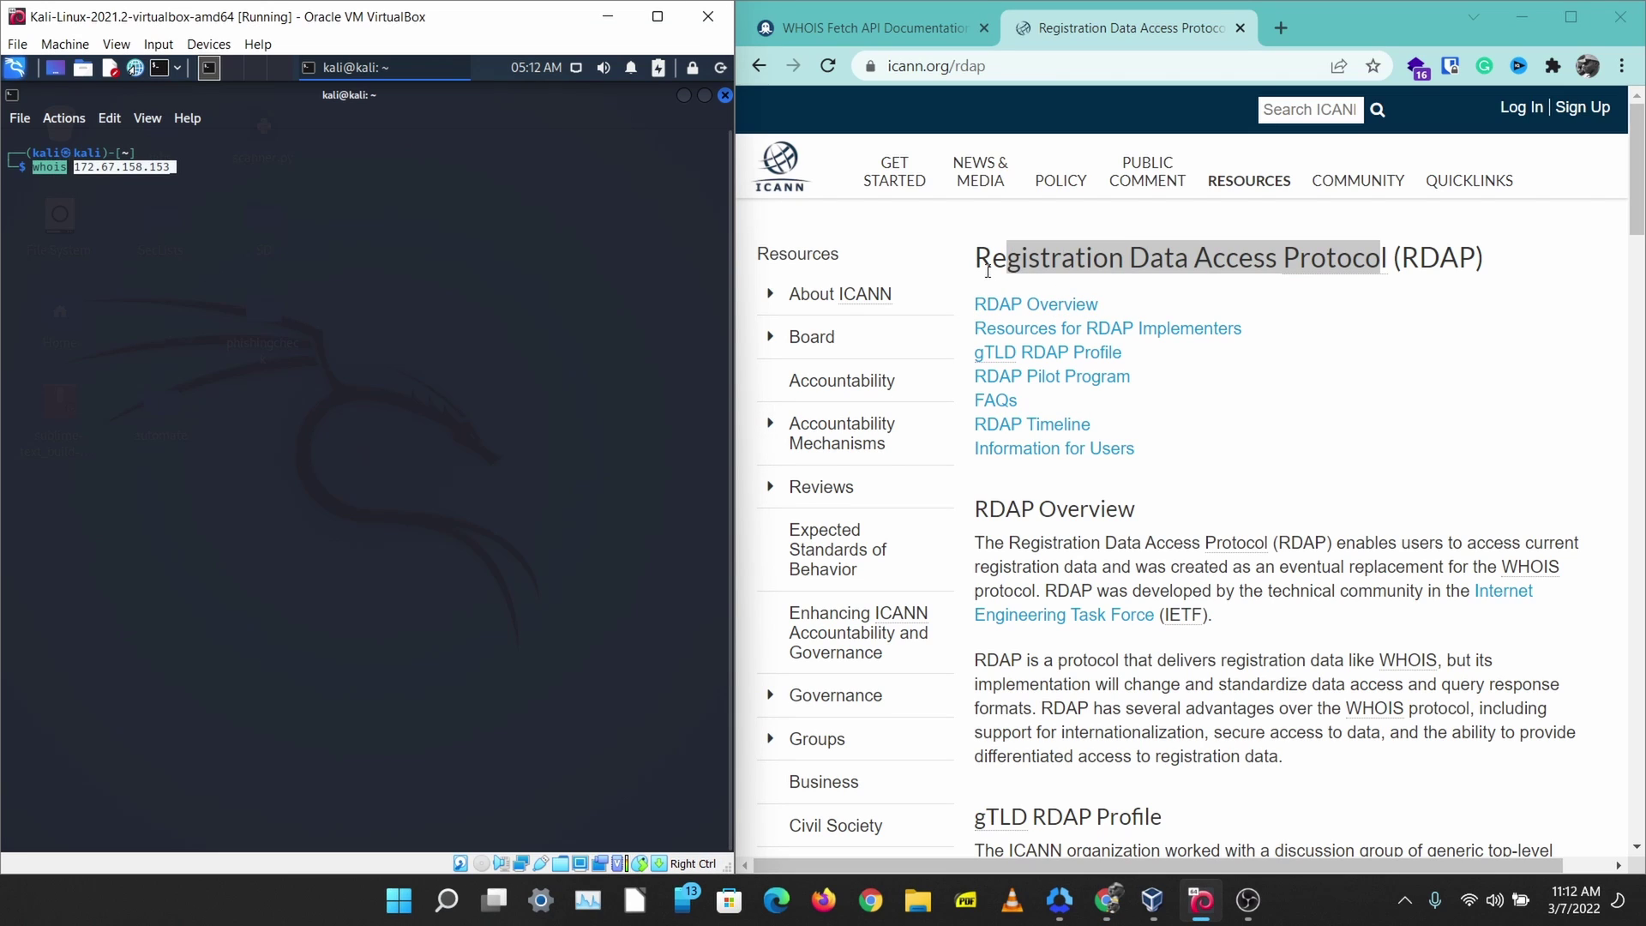
{"action": "left_click_drag", "start_coordinate": [979, 261], "coordinate": [1541, 258]}
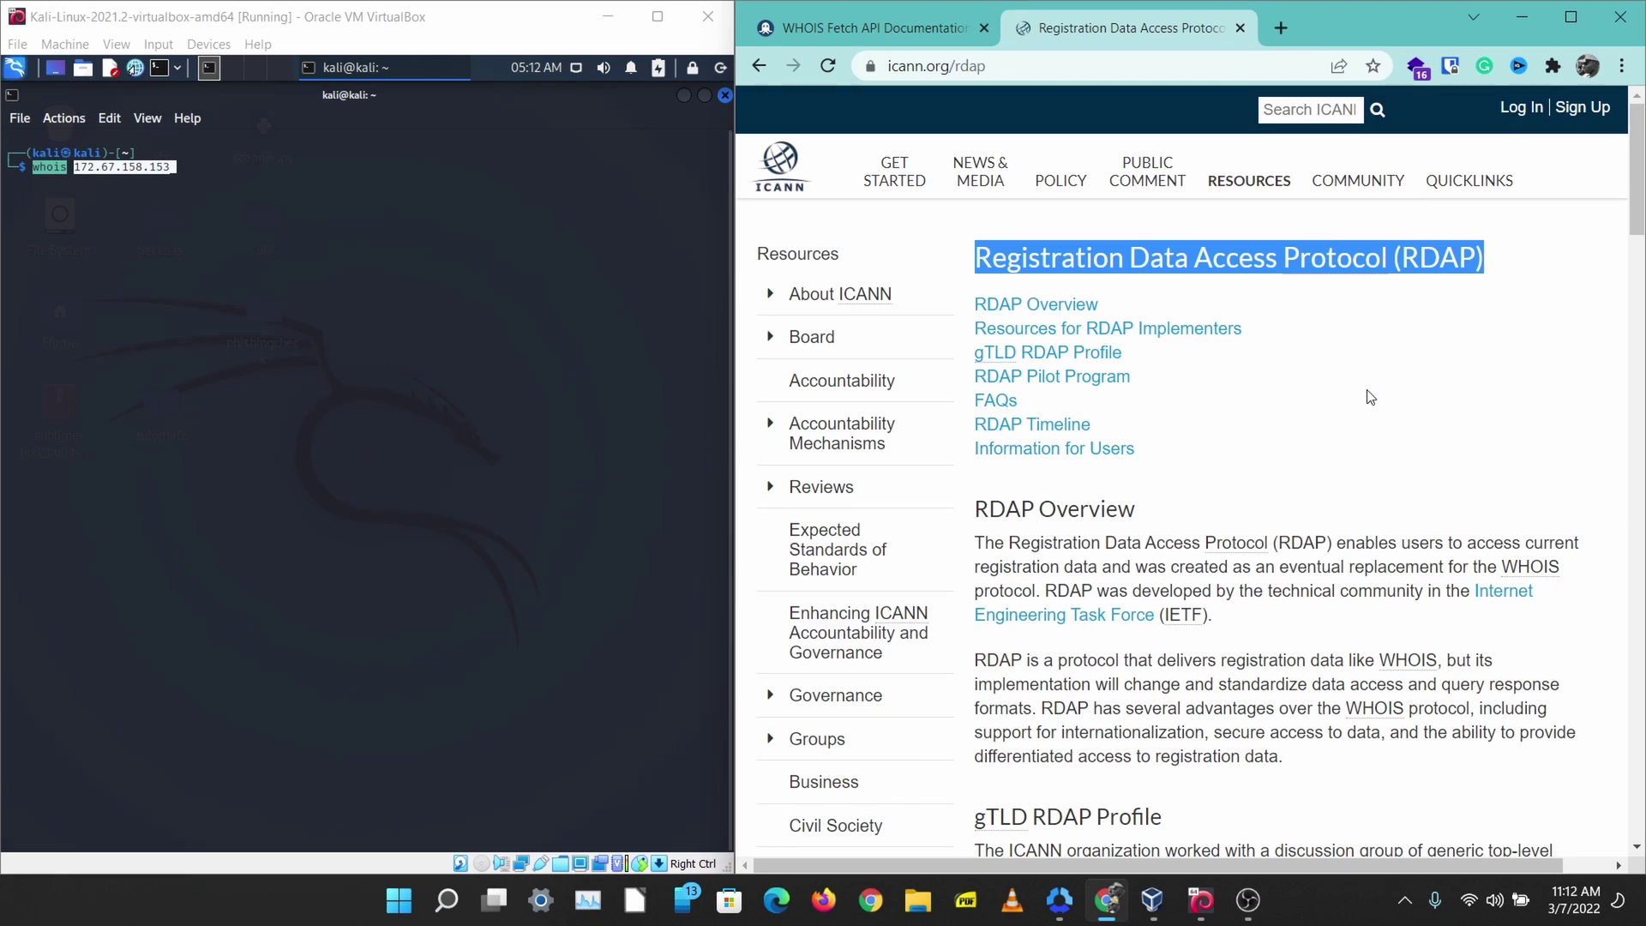
- Highlight the overview line saying RDAP replaces WHOIS, then return to the WHOIS Fetch documentation
{"action": "left_click_drag", "start_coordinate": [1031, 544], "coordinate": [1430, 543]}
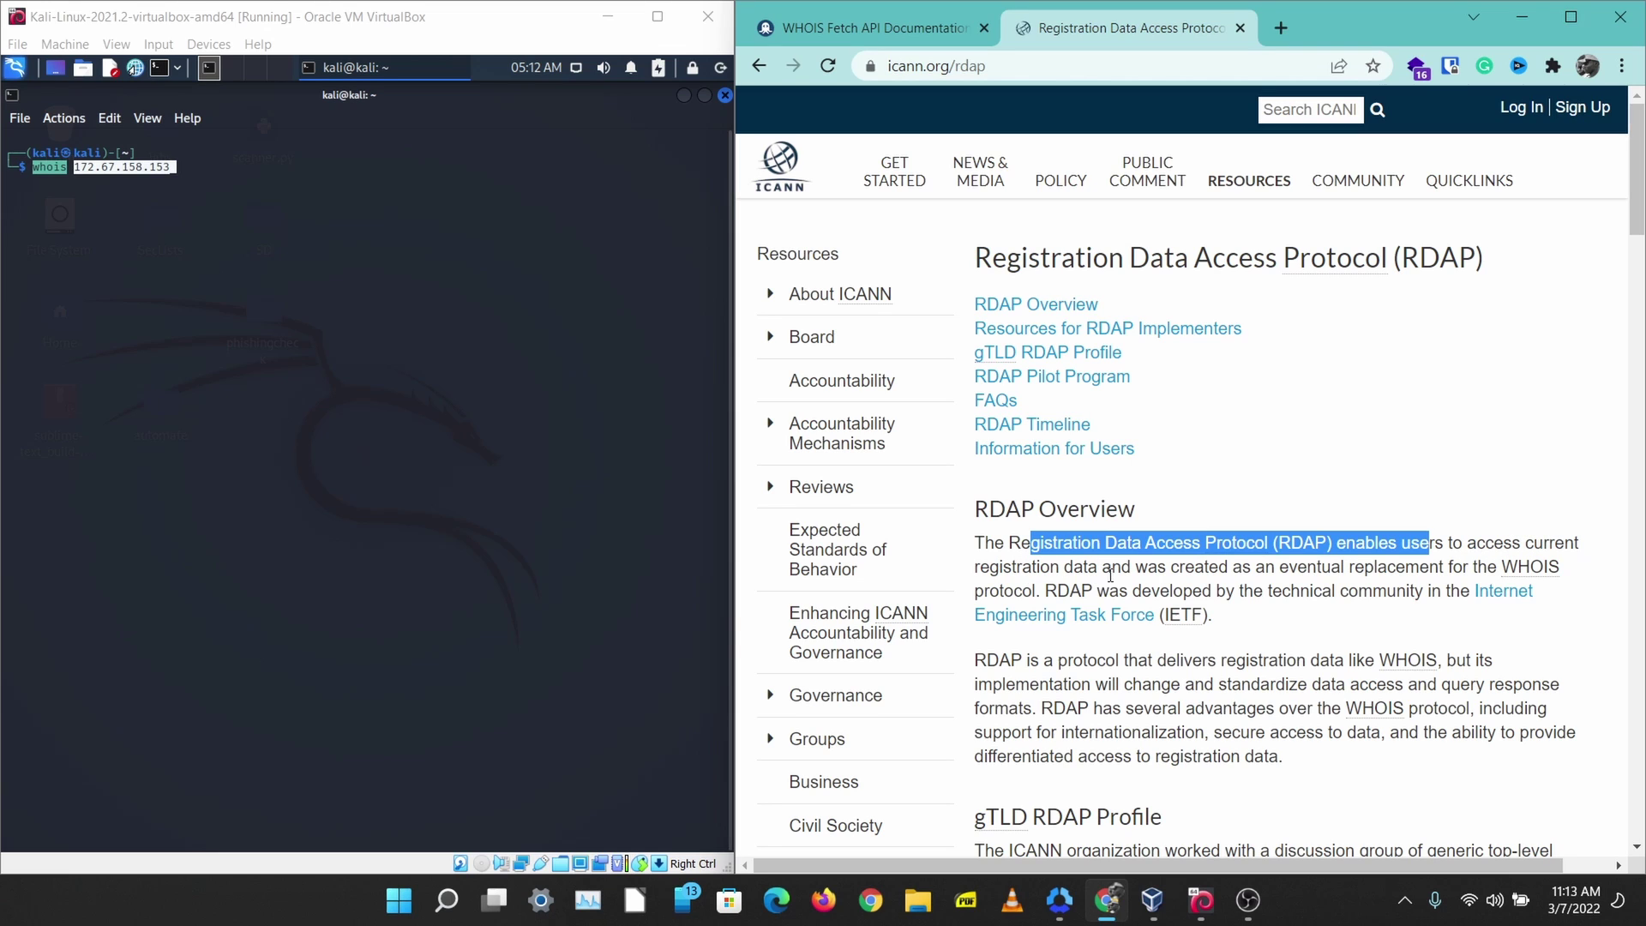
{"action": "left_click_drag", "start_coordinate": [1195, 567], "coordinate": [1396, 567]}
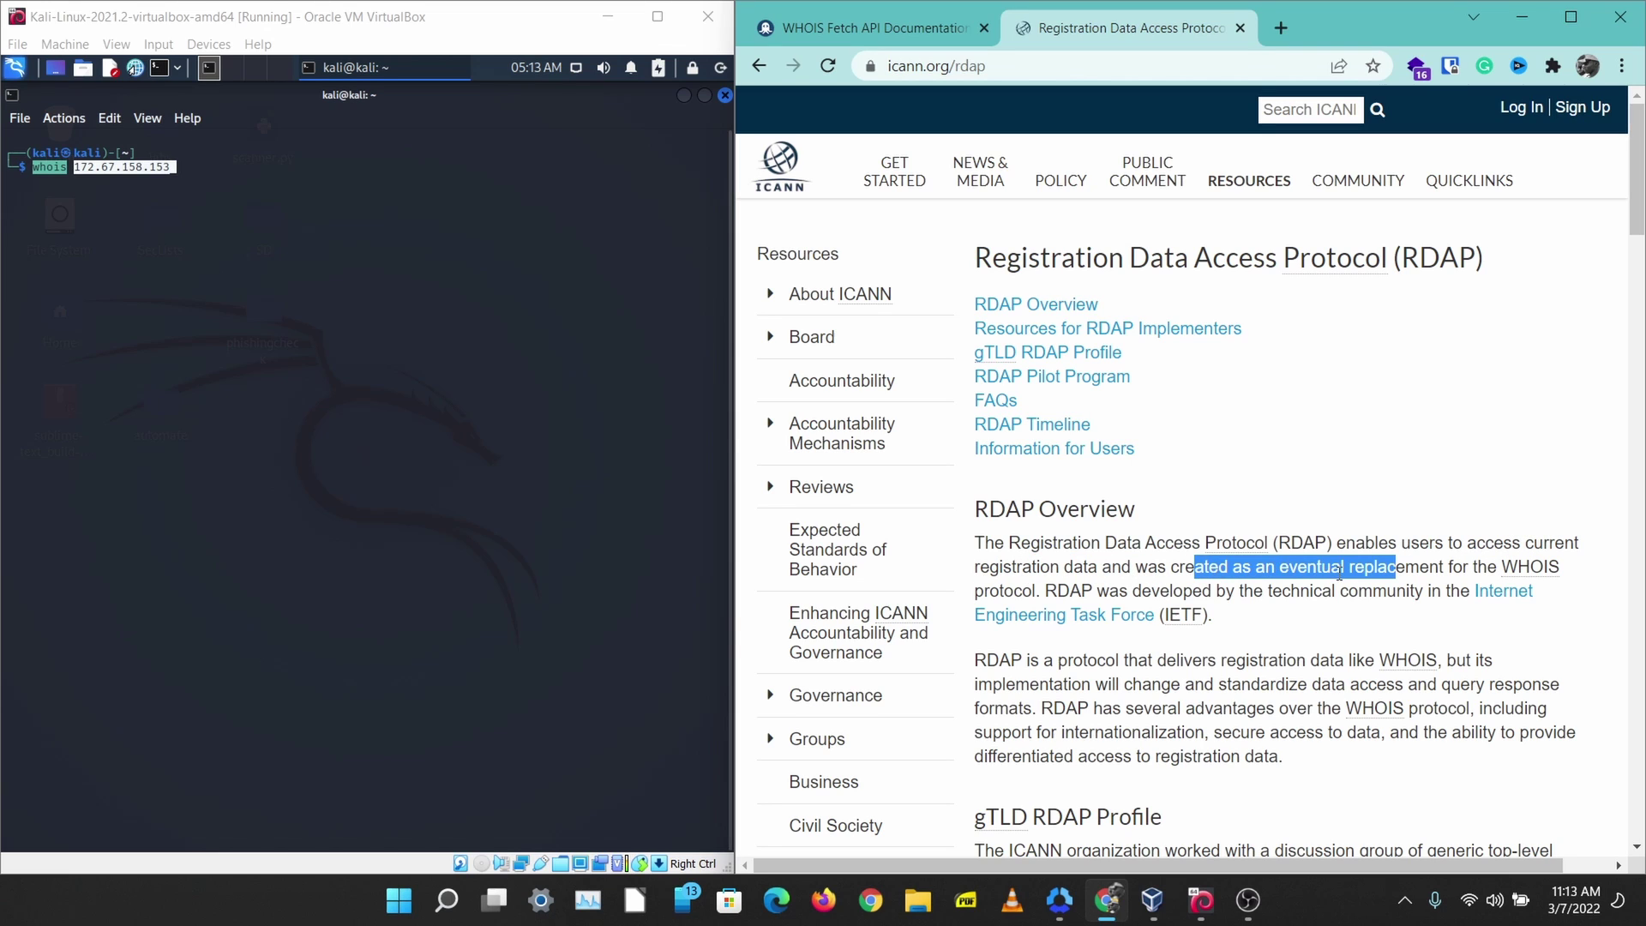
{"action": "left_click", "coordinate": [1416, 576]}
{"action": "left_click_drag", "start_coordinate": [1473, 567], "coordinate": [1103, 568]}
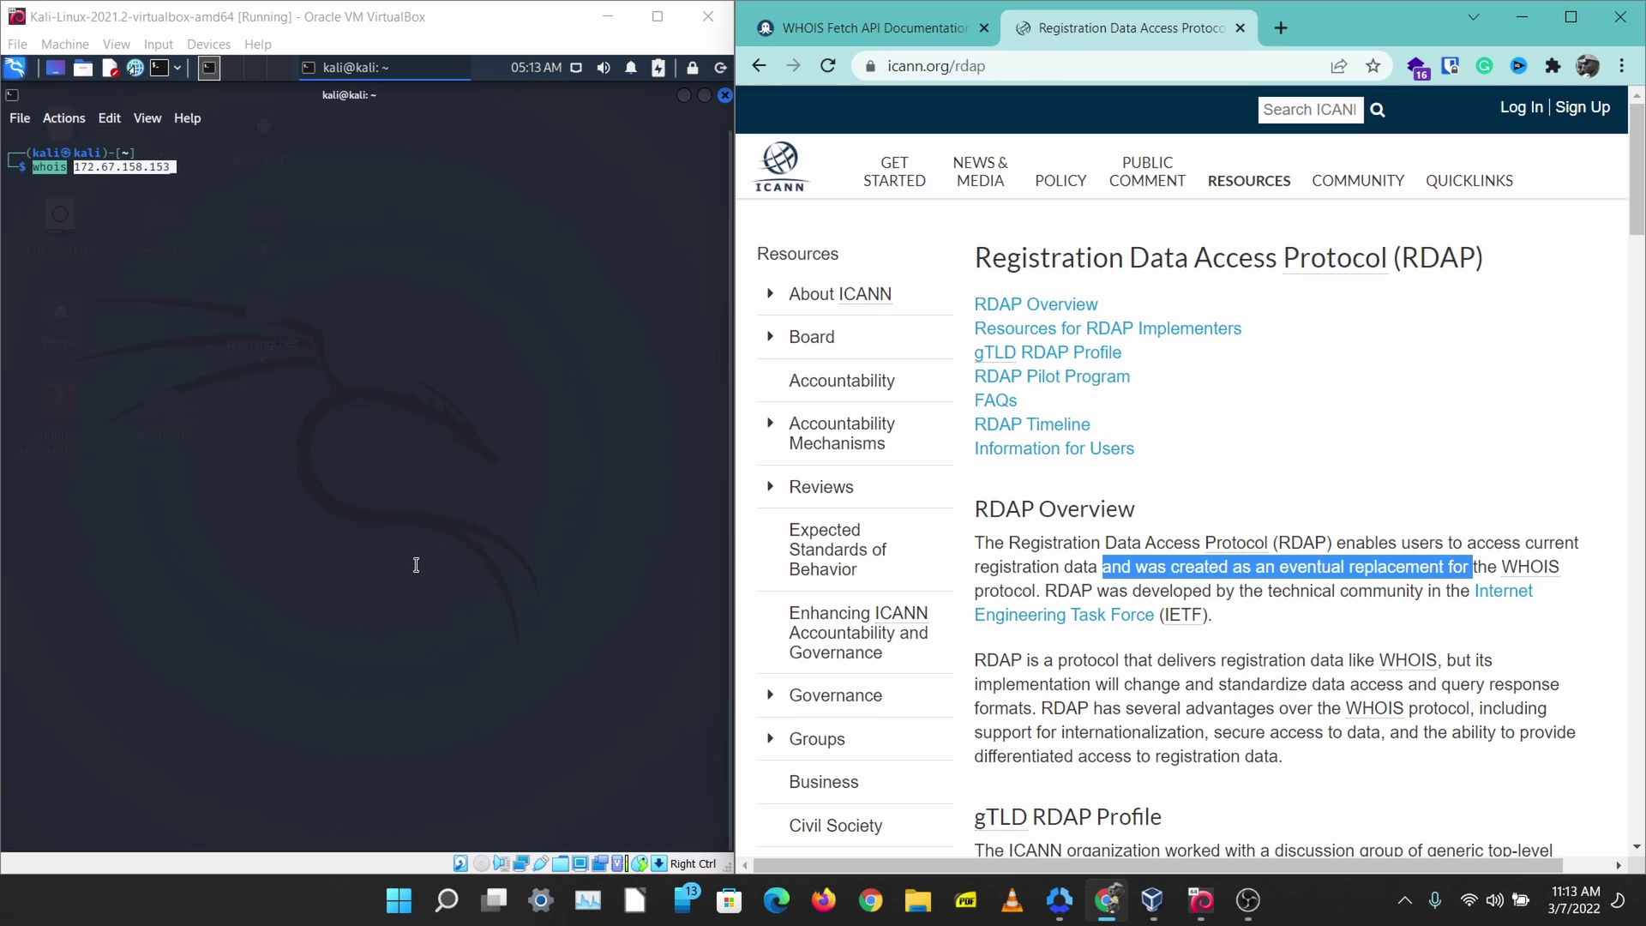
{"action": "left_click", "coordinate": [825, 37]}
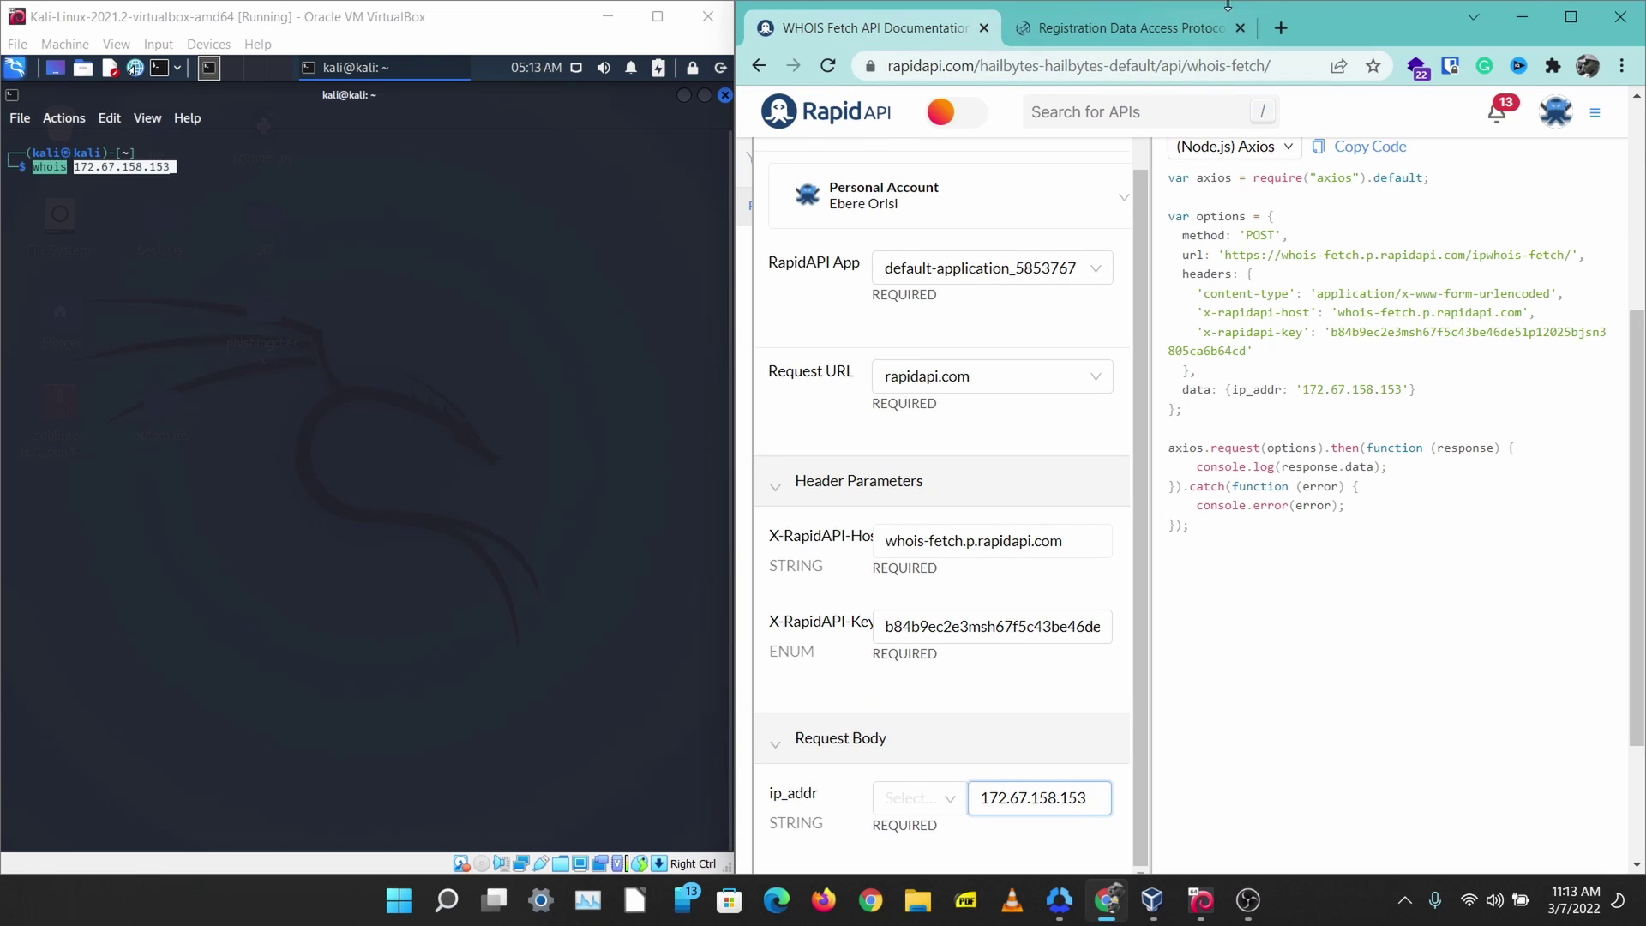
- Open the WHOIS Fetch About page and highlight the README's IPv4 and IPv6 support line
{"action": "scroll", "coordinate": [1633, 378], "scroll_direction": "up", "scroll_amount": 4}
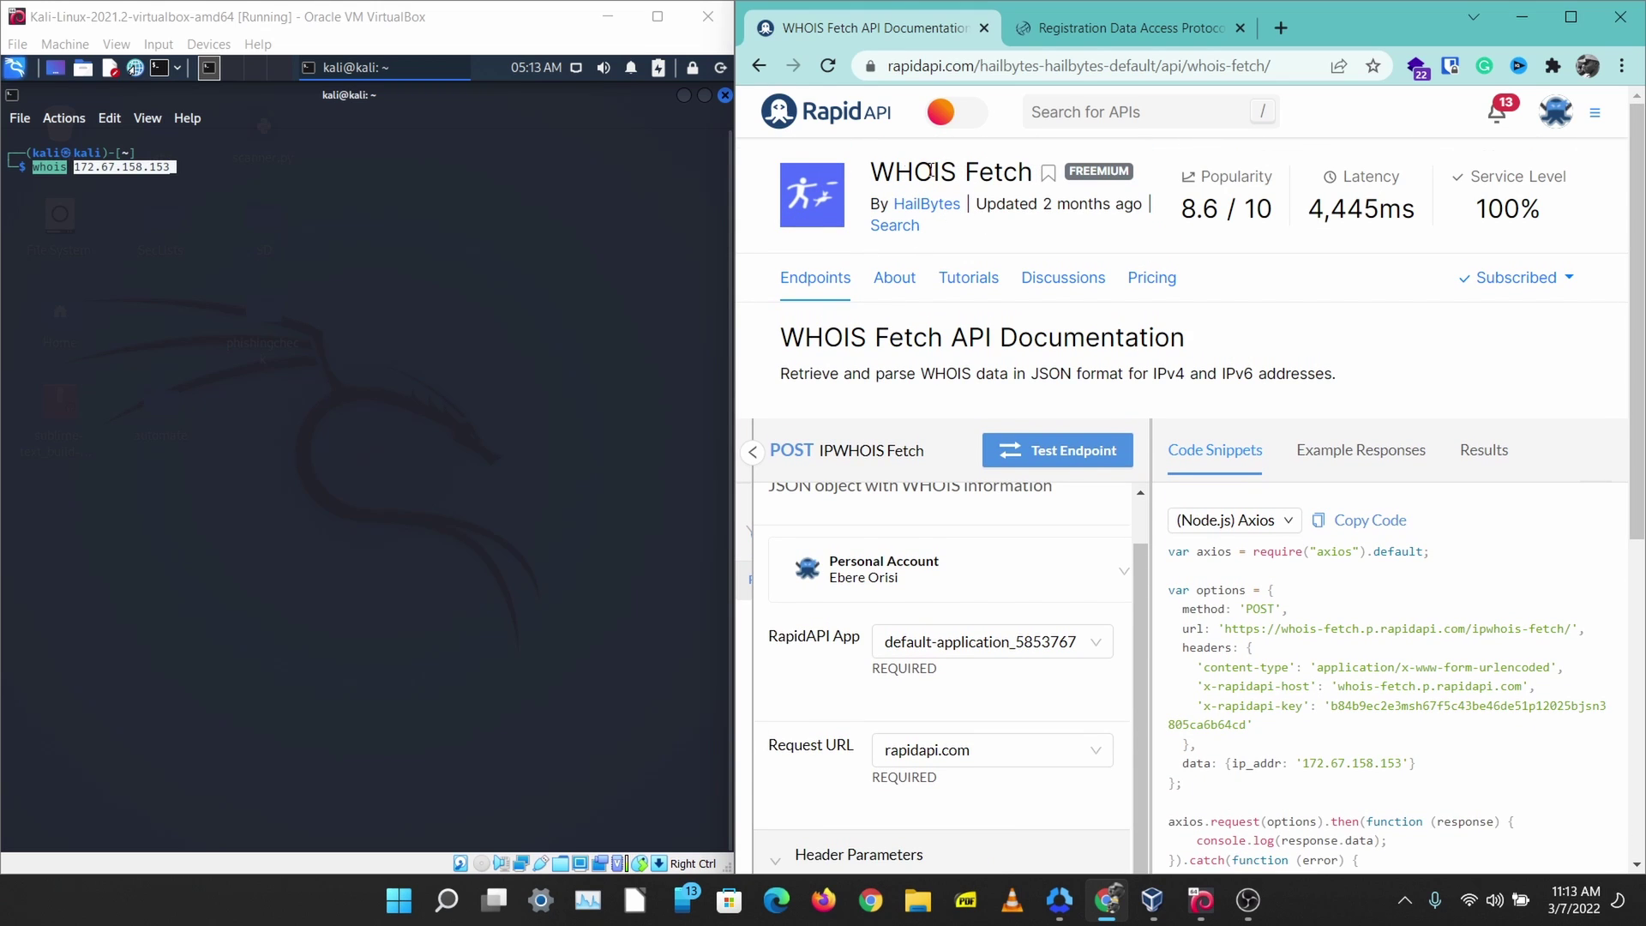
{"action": "left_click_drag", "start_coordinate": [876, 172], "coordinate": [1019, 172]}
{"action": "left_click", "coordinate": [897, 287]}
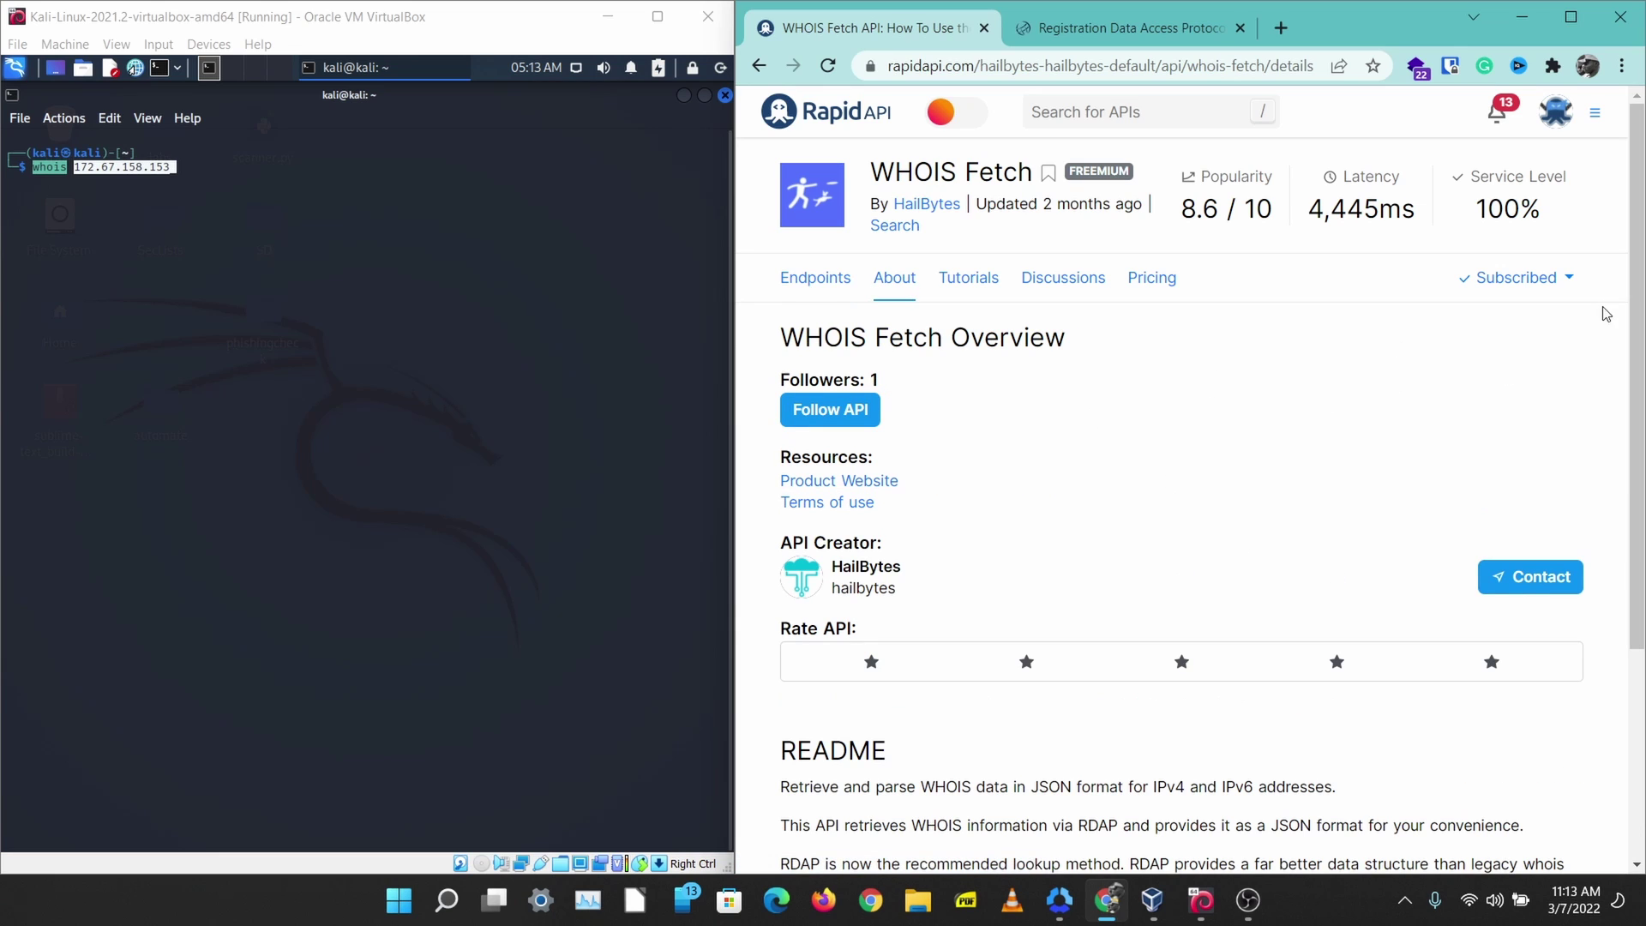
{"action": "scroll", "coordinate": [1606, 314], "scroll_direction": "down", "scroll_amount": 3}
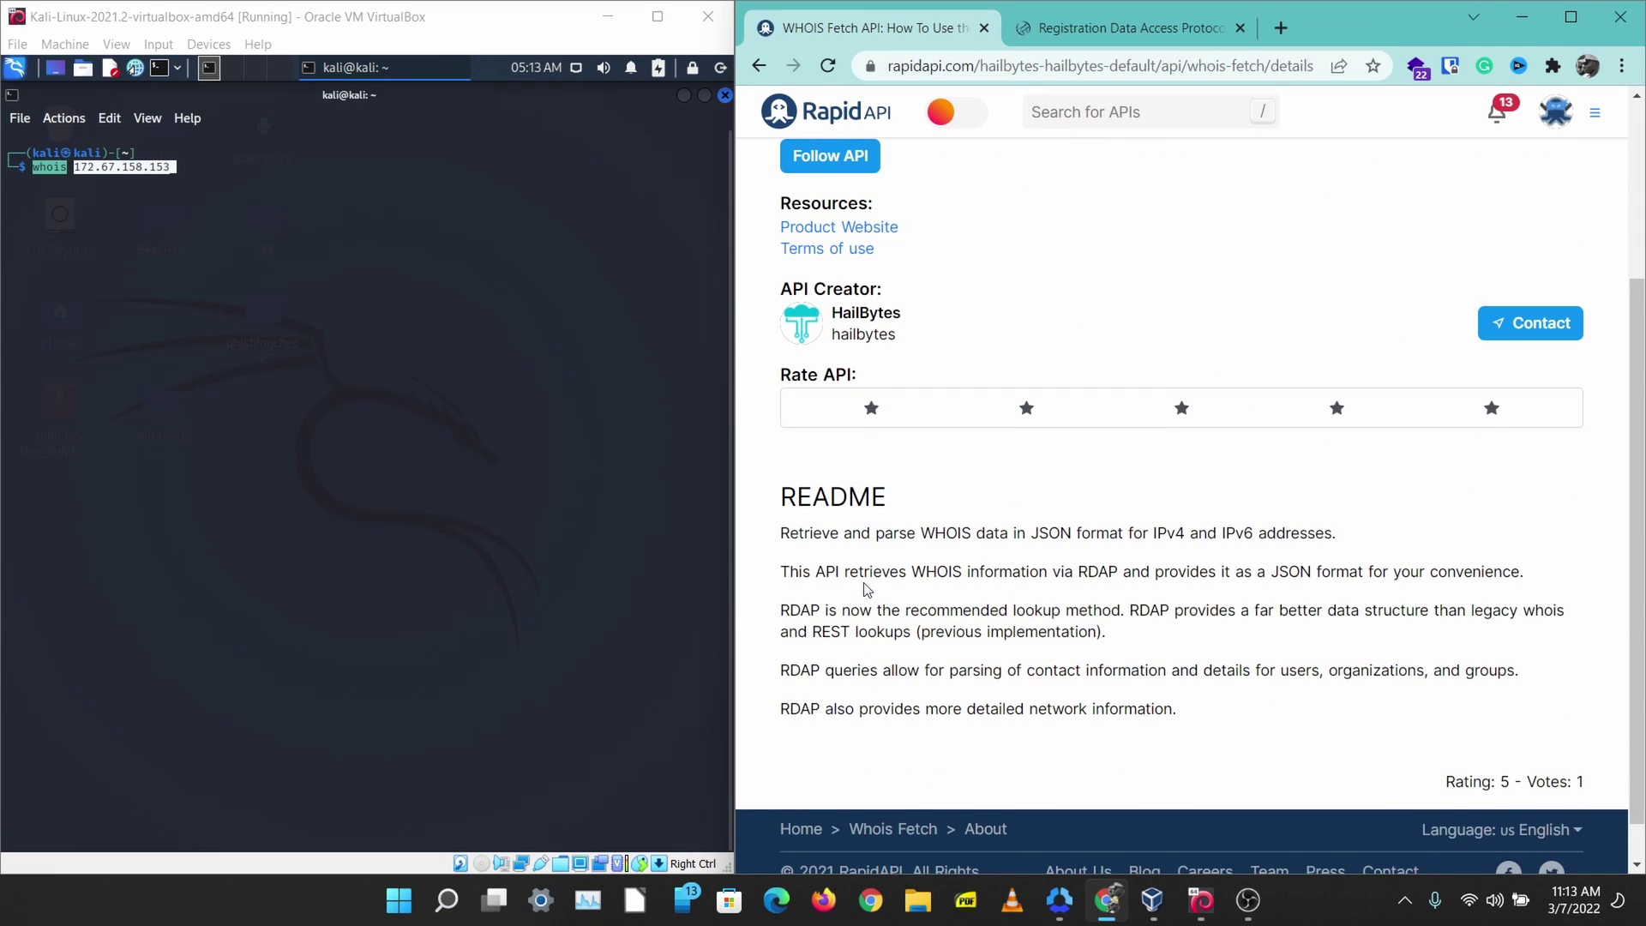
{"action": "left_click_drag", "start_coordinate": [1096, 533], "coordinate": [1388, 530]}
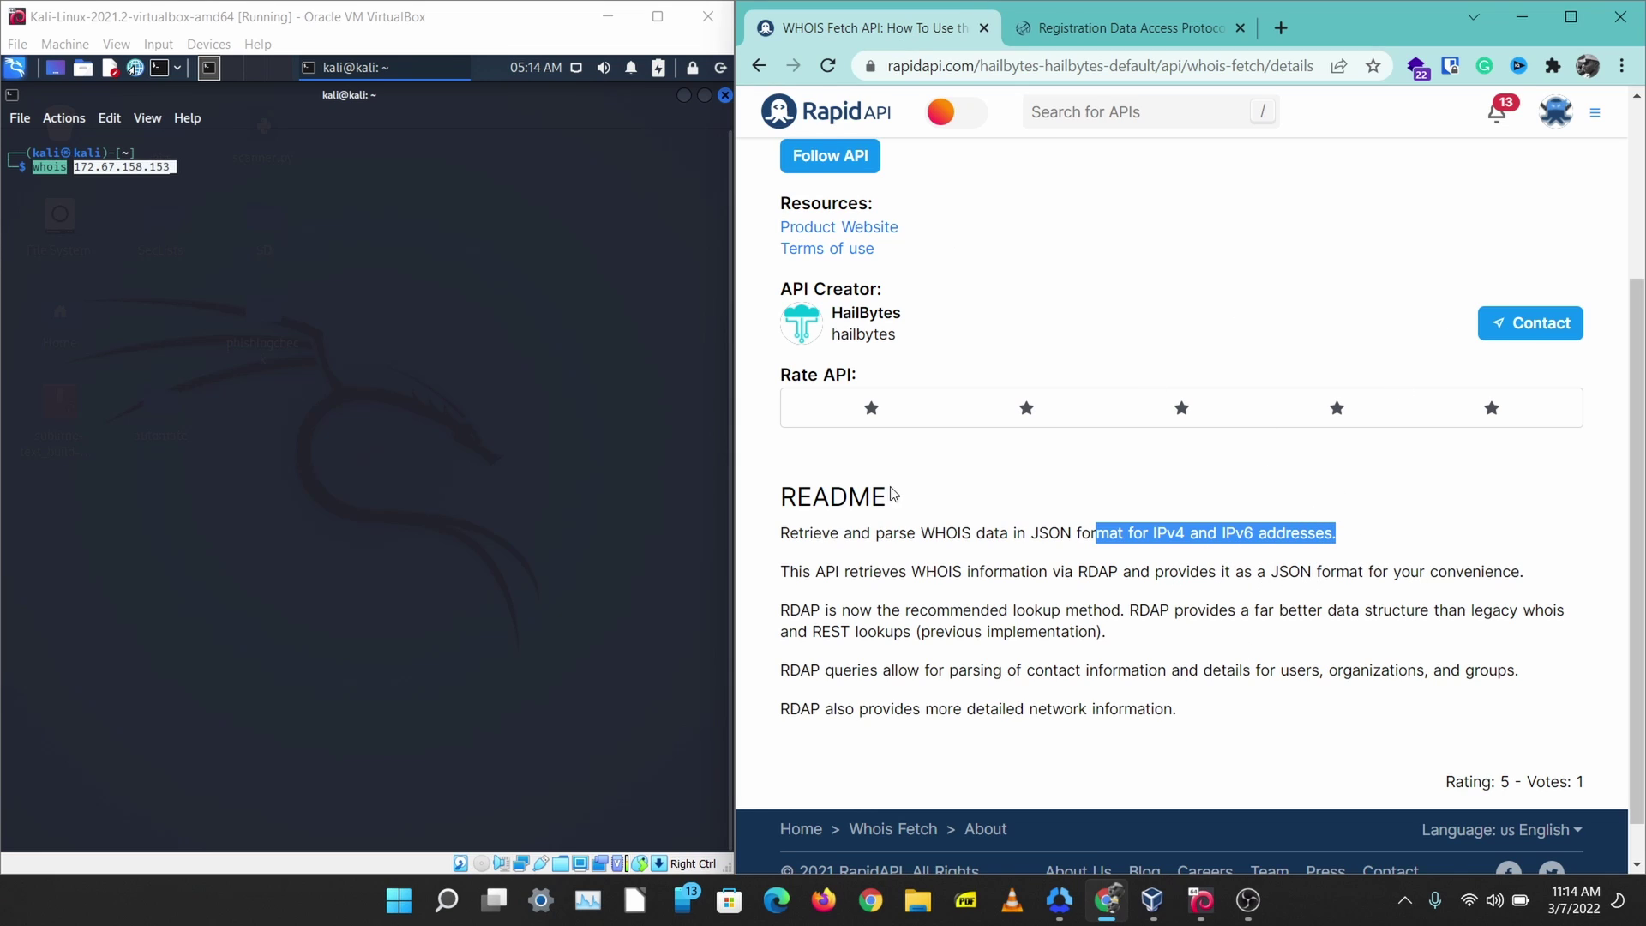
{"action": "left_click_drag", "start_coordinate": [1639, 437], "coordinate": [1639, 262]}
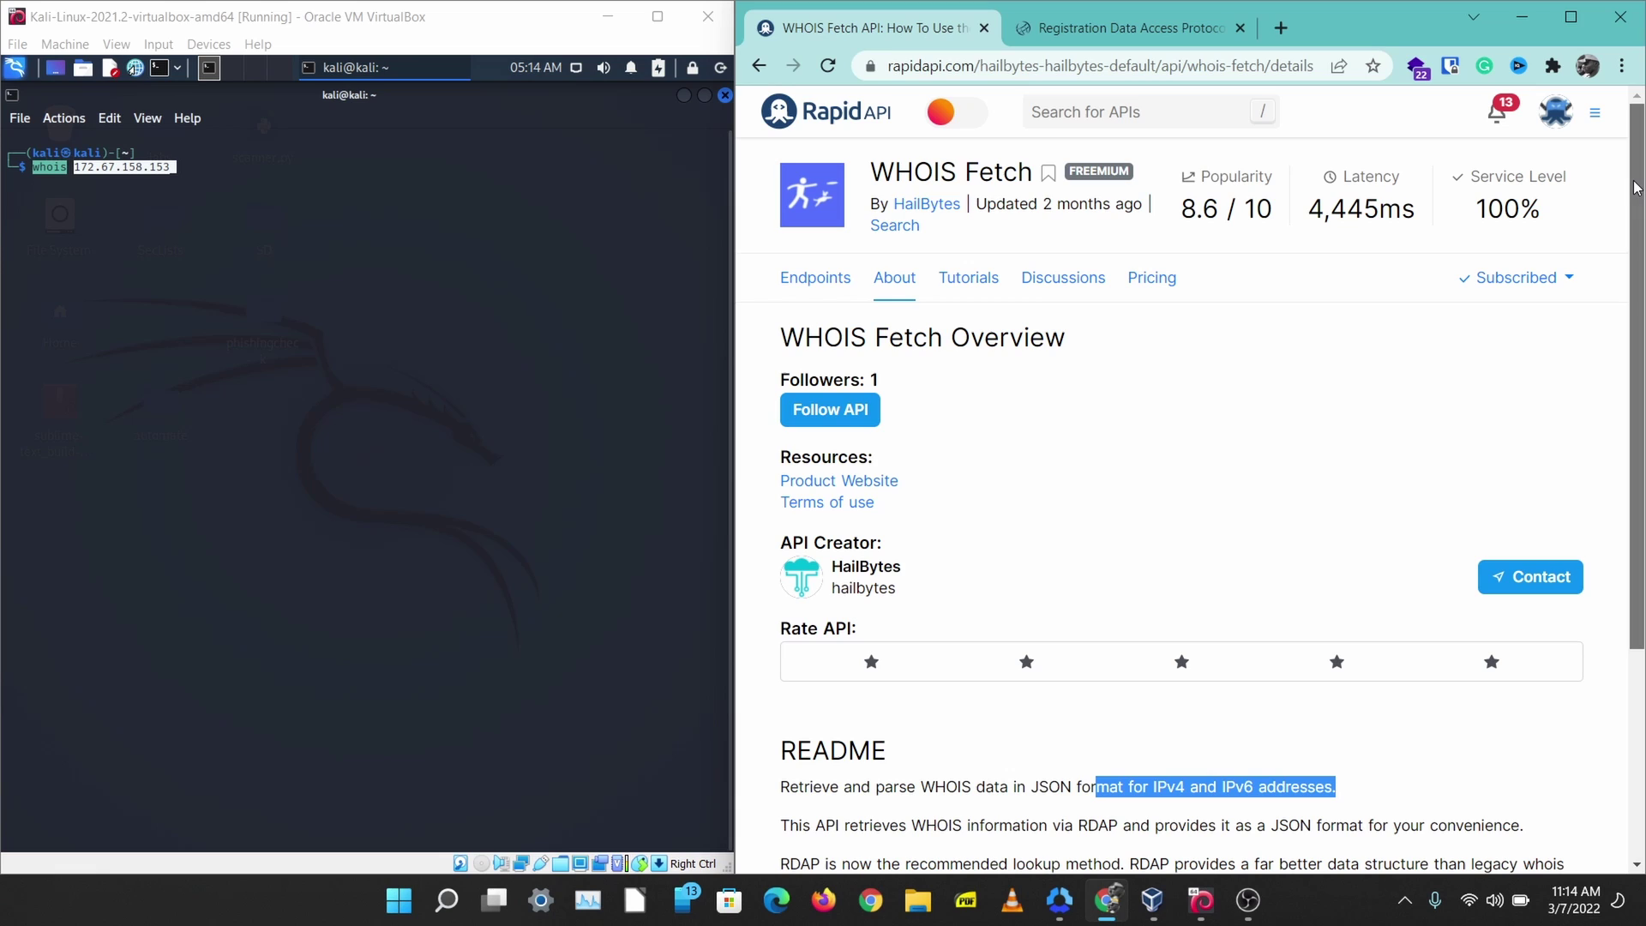
- Return to the Endpoints playground and run whois 172.67.158.153 in the terminal
{"action": "left_click", "coordinate": [815, 283]}
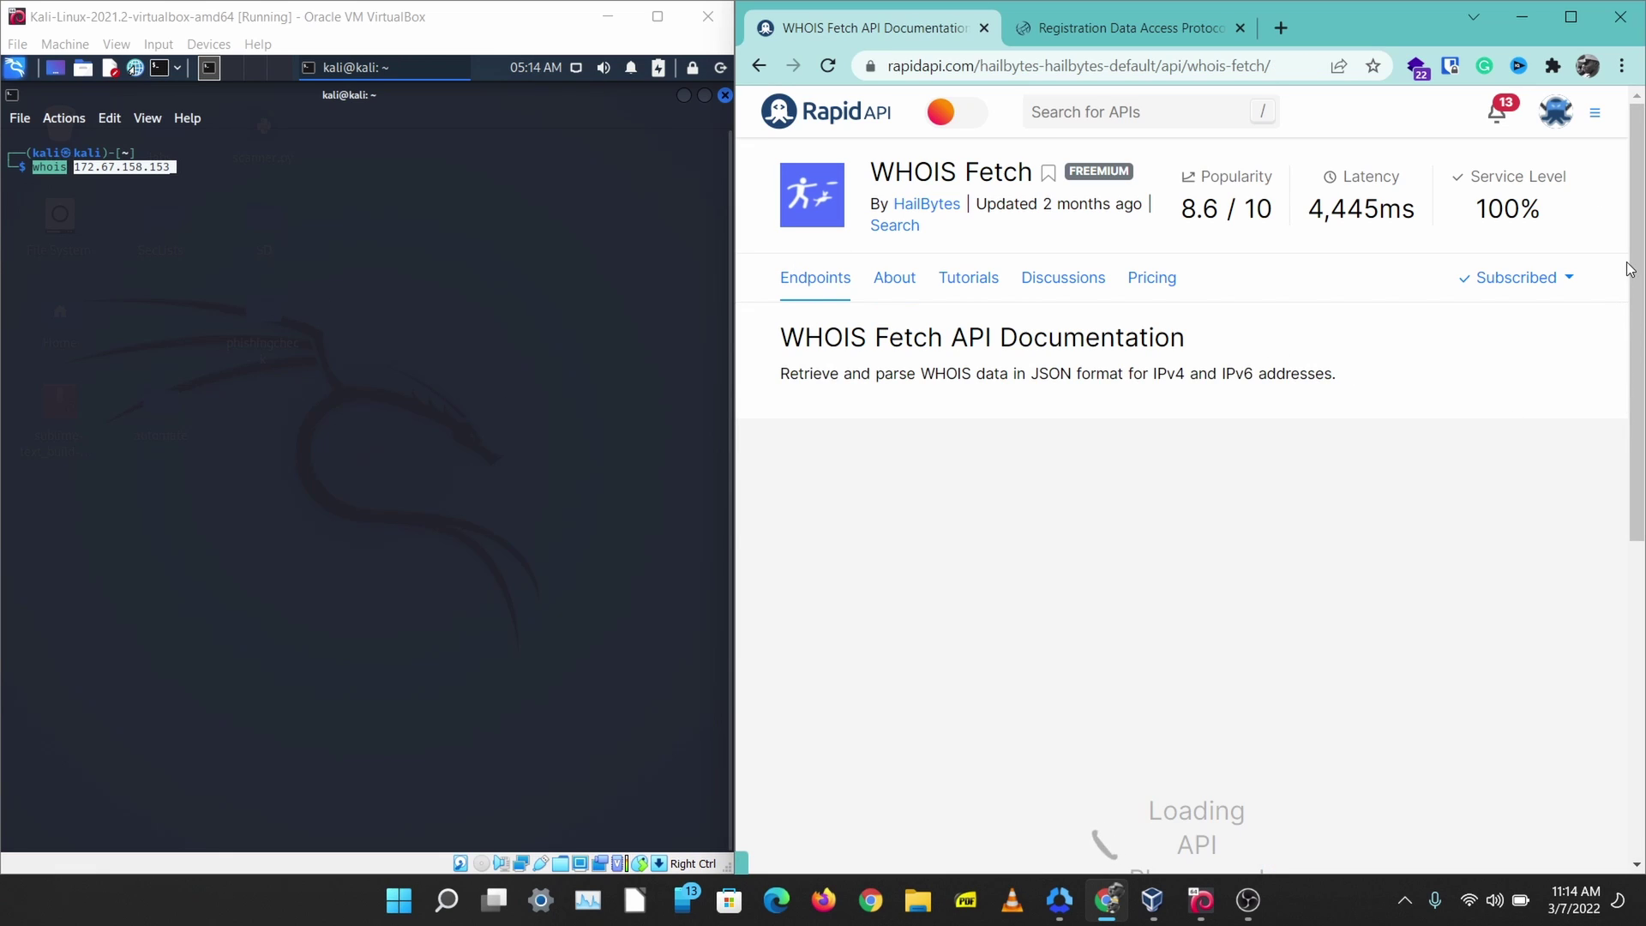
{"action": "scroll", "coordinate": [1632, 277], "scroll_direction": "down", "scroll_amount": 3}
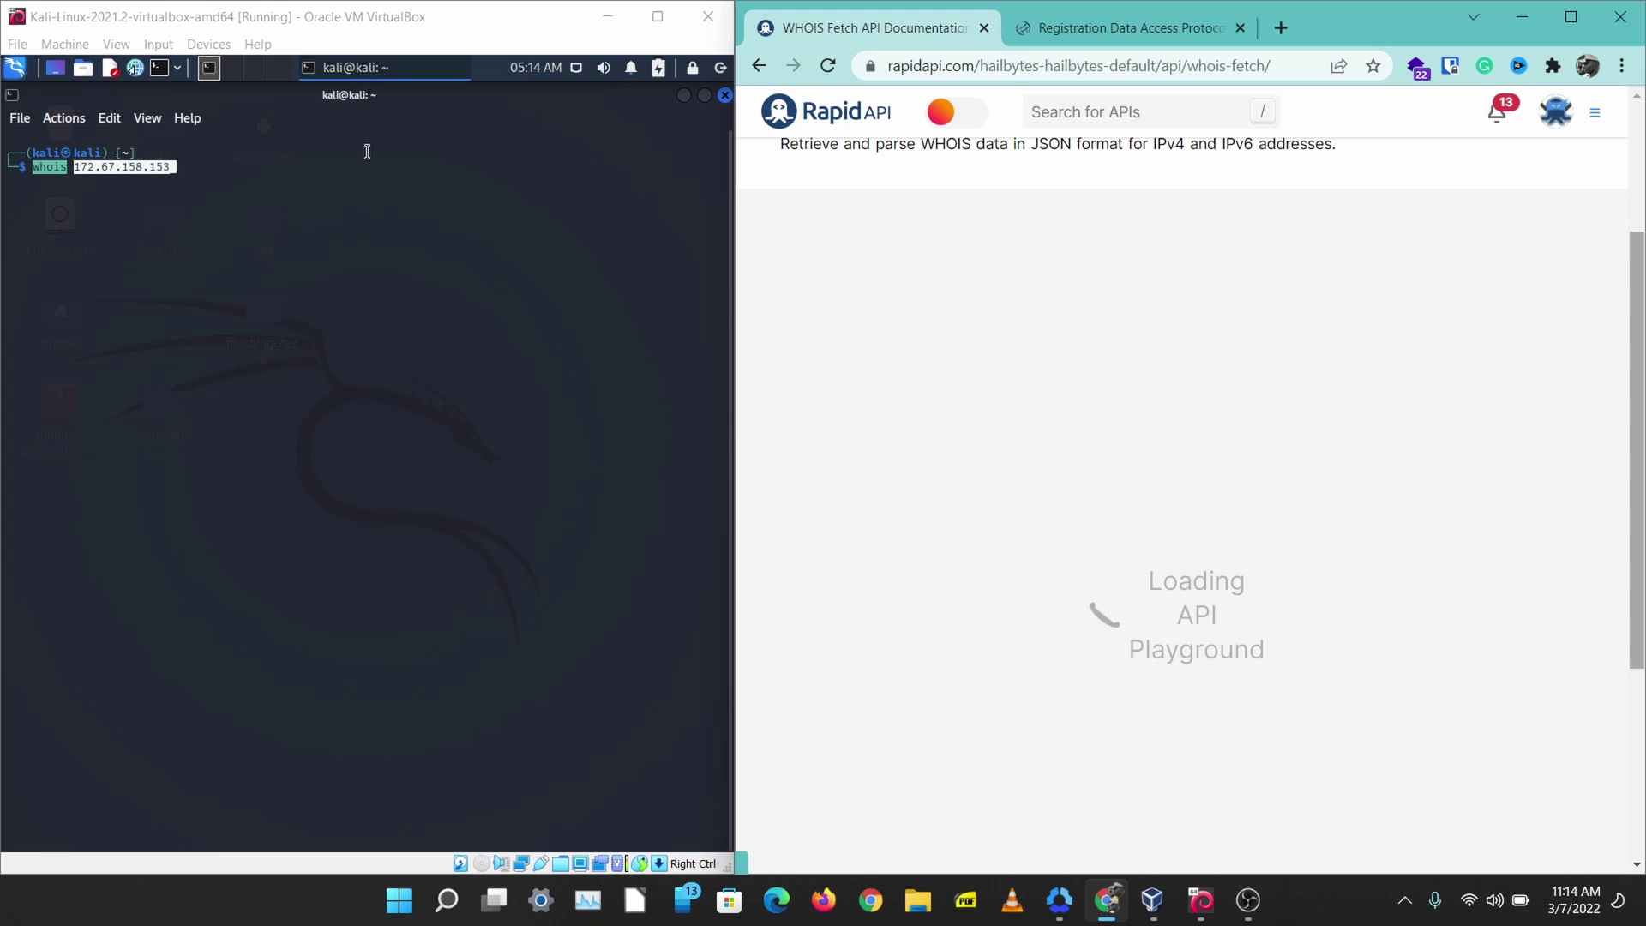
{"action": "left_click", "coordinate": [214, 178]}
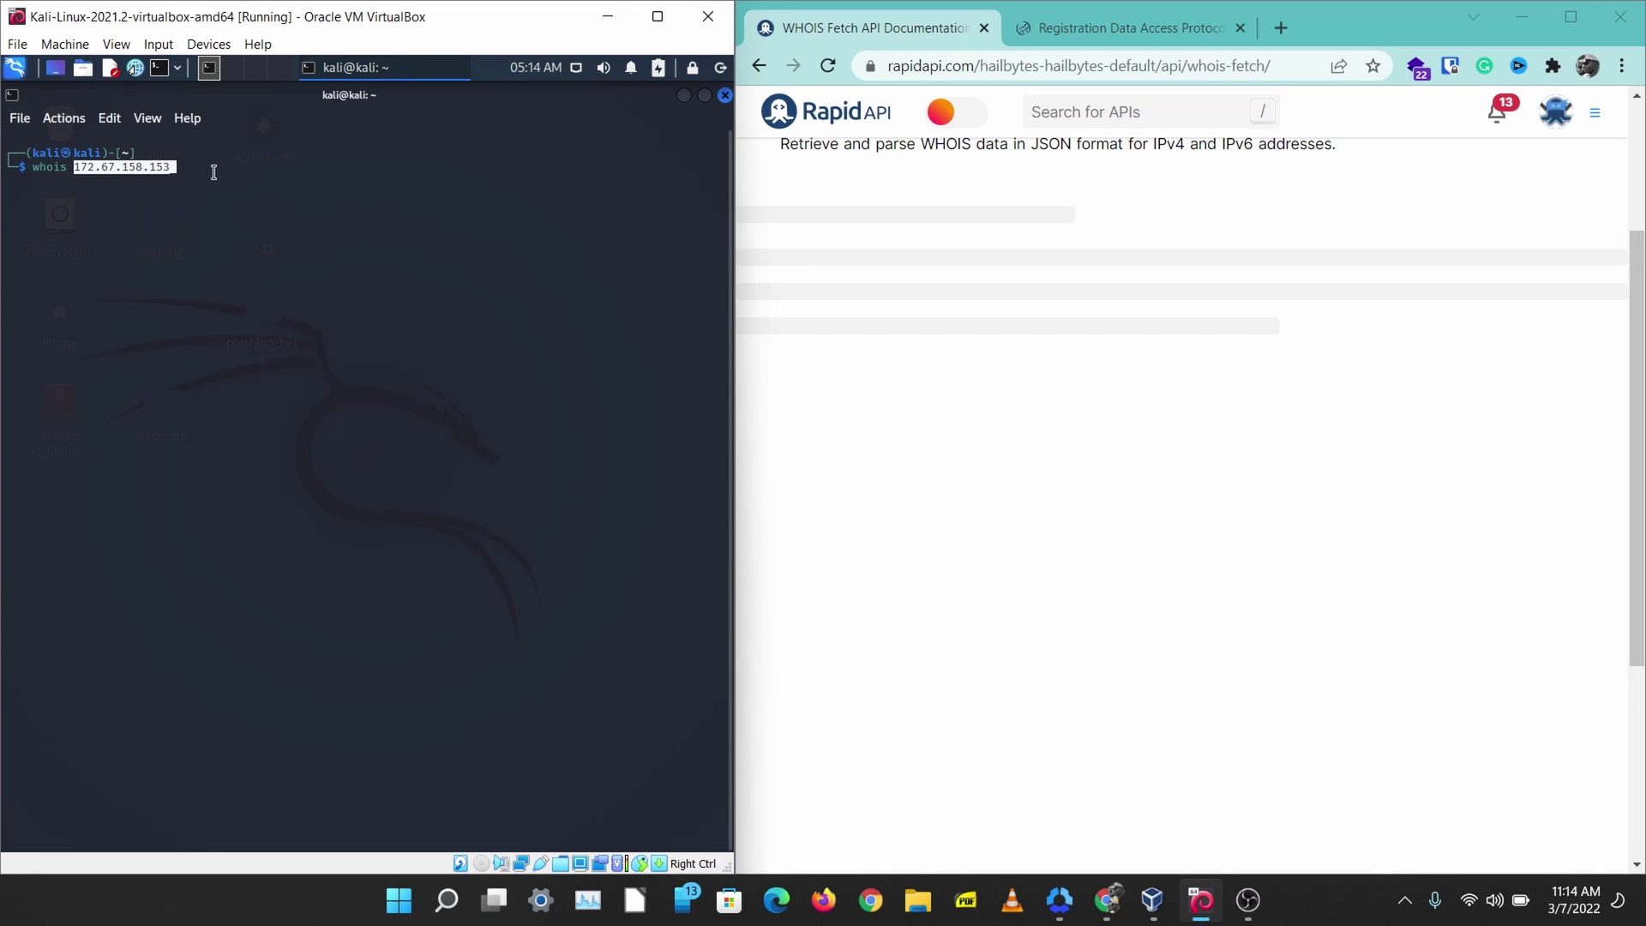
{"action": "scroll", "coordinate": [1040, 445], "scroll_direction": "up", "scroll_amount": 3}
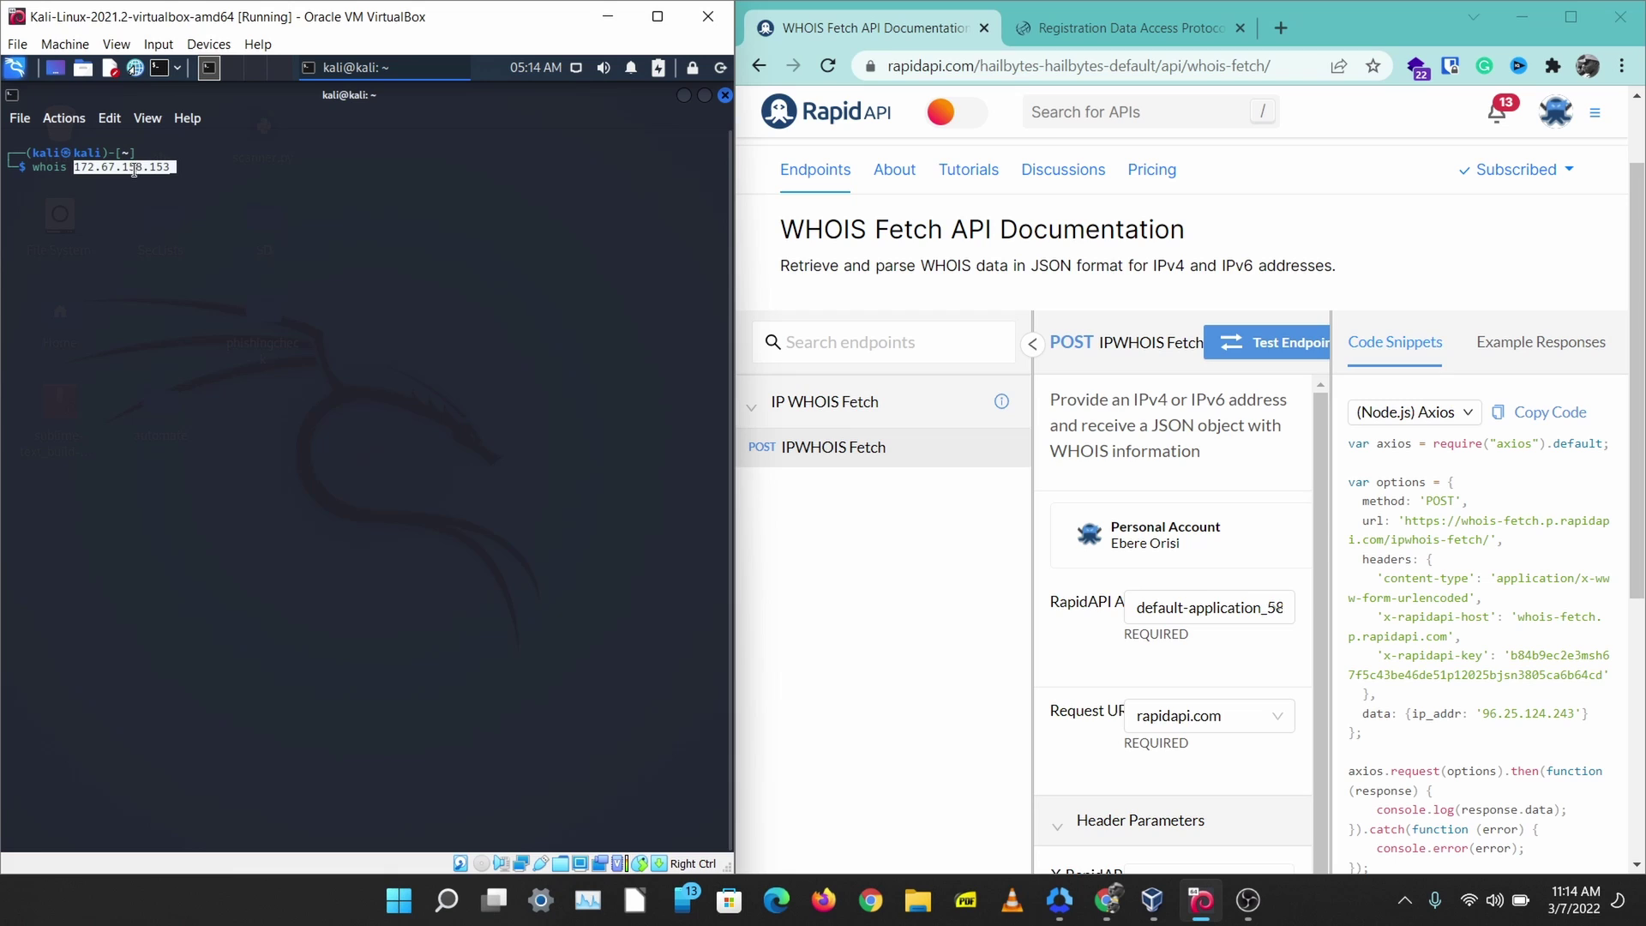
{"action": "left_click", "coordinate": [232, 204]}
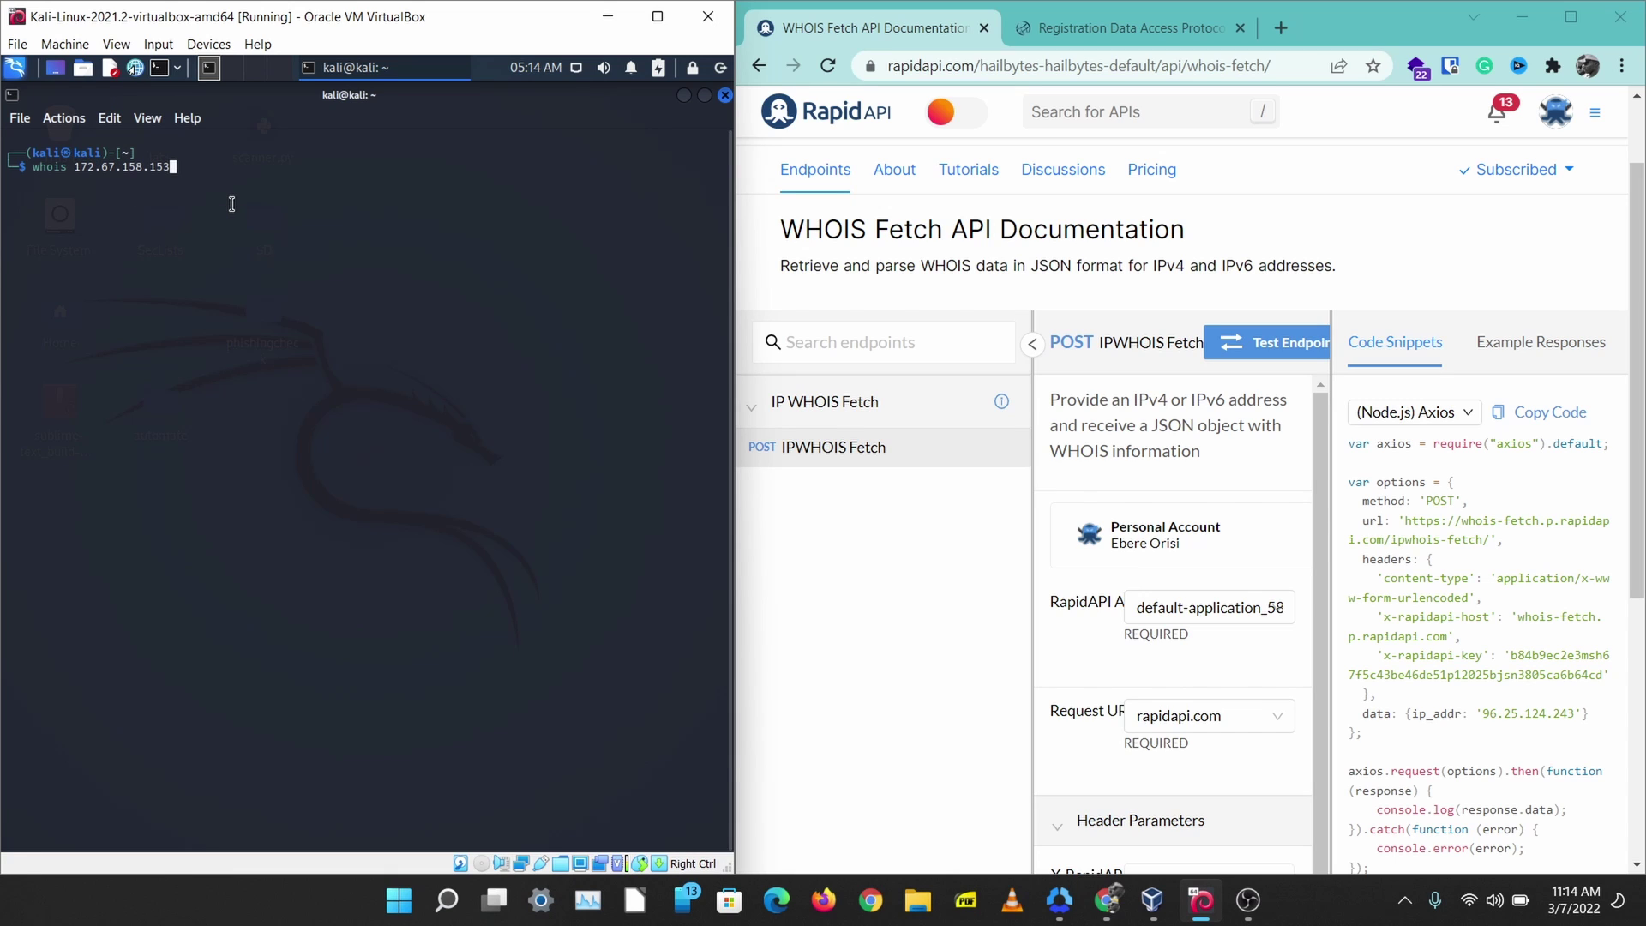
{"action": "key", "text": "Return"}
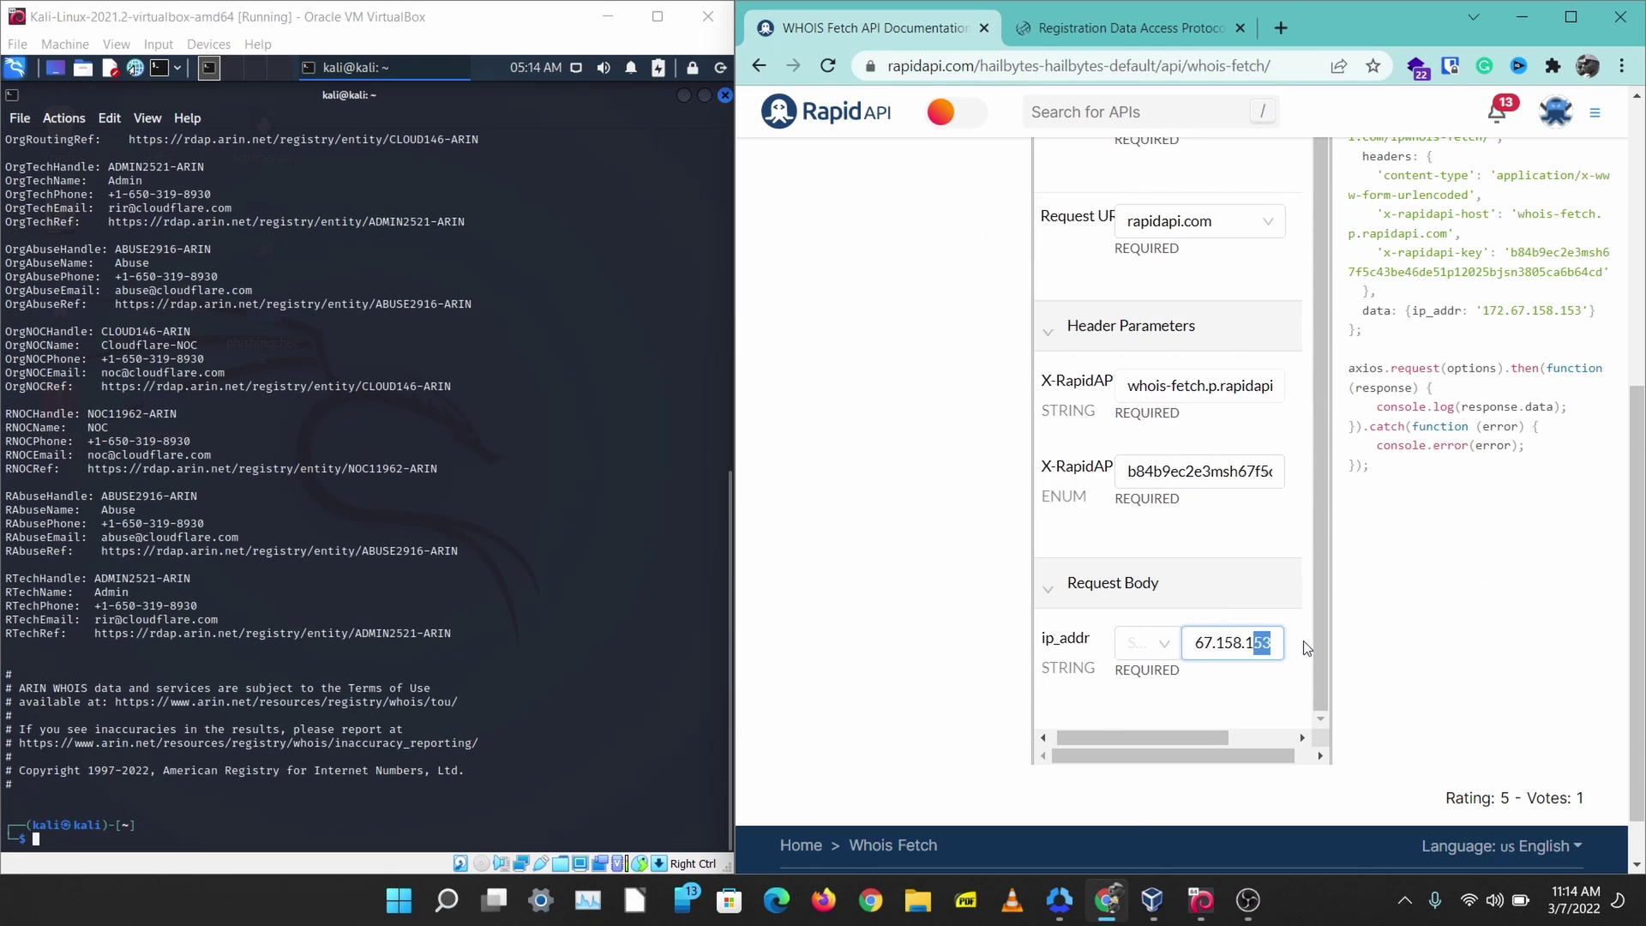
- Test the endpoint for 172.67.158.153 and widen Results to show the 200 OK JSON
{"action": "mouse_move", "coordinate": [1150, 737]}
{"action": "left_mouse_down"}
{"action": "mouse_move", "coordinate": [1216, 736]}
{"action": "mouse_move", "coordinate": [1142, 736]}
{"action": "left_mouse_up"}
{"action": "scroll", "coordinate": [1230, 525], "scroll_direction": "up", "scroll_amount": 10}
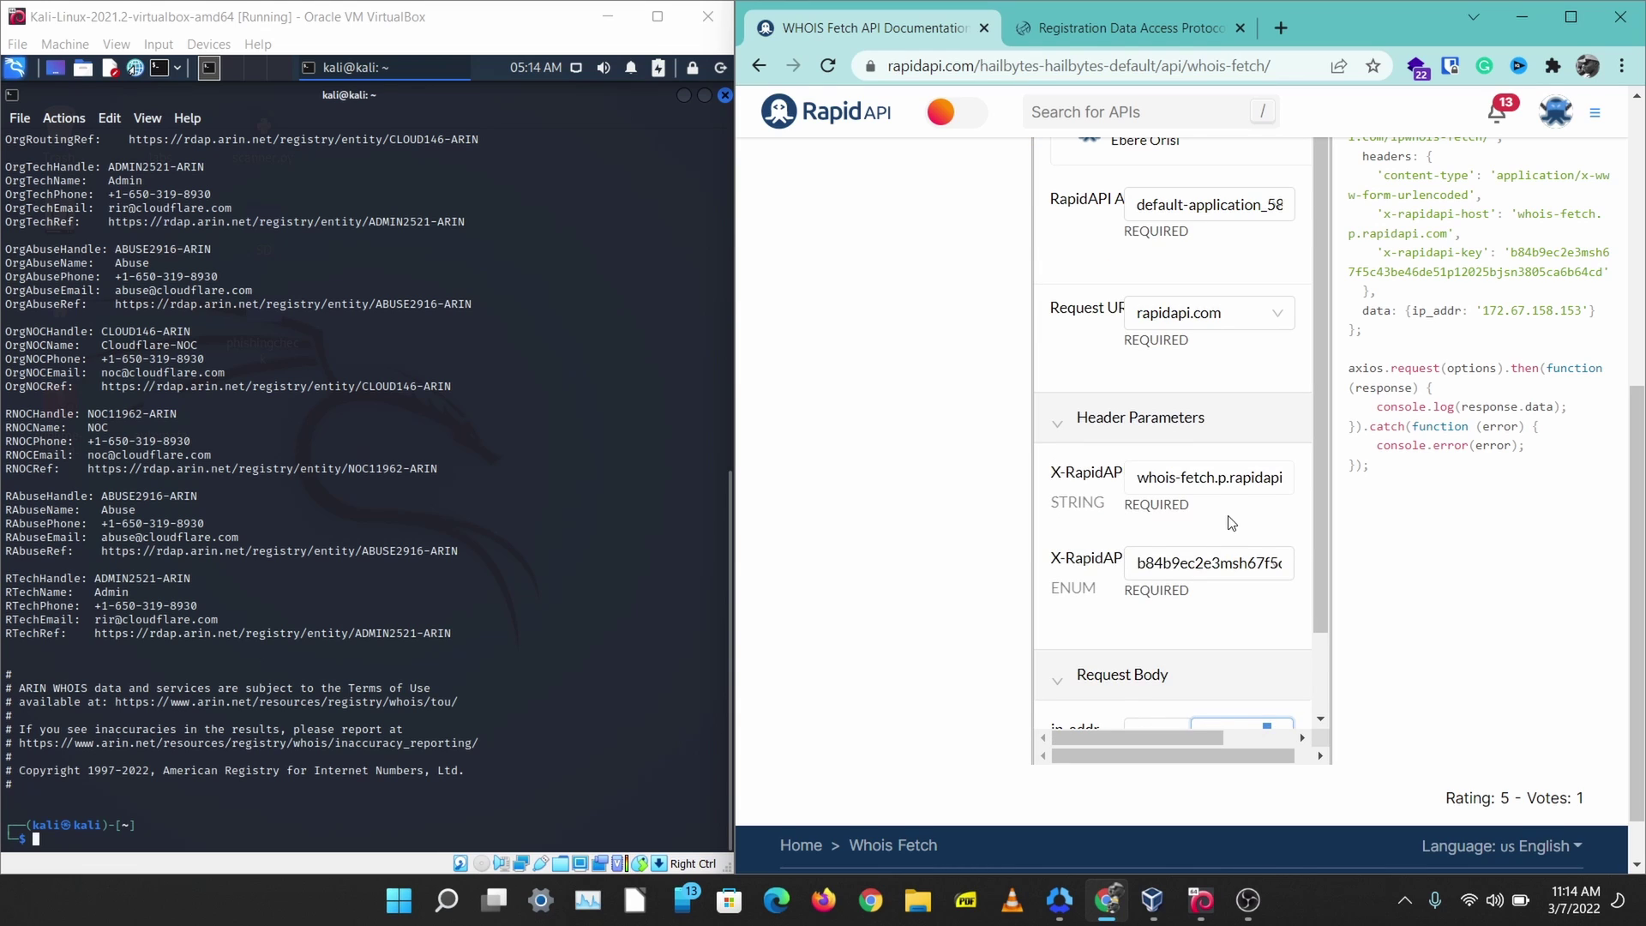
{"action": "scroll", "coordinate": [1230, 525], "scroll_direction": "up", "scroll_amount": 2}
{"action": "left_click", "coordinate": [1278, 368]}
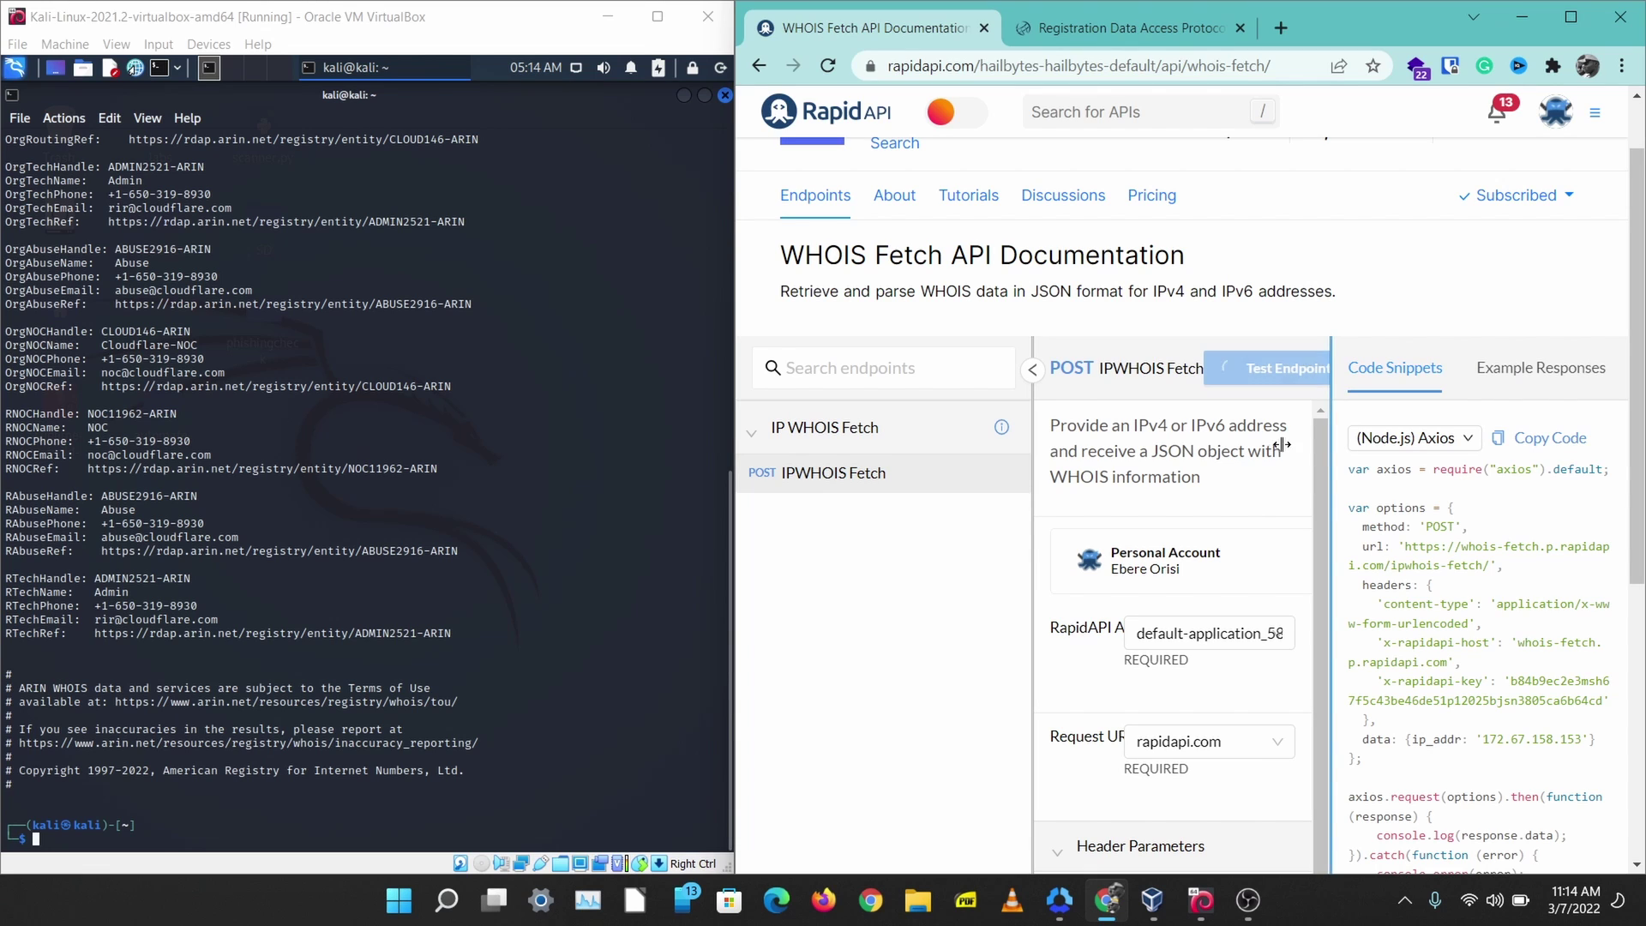
{"action": "left_click_drag", "start_coordinate": [1333, 439], "coordinate": [1029, 457]}
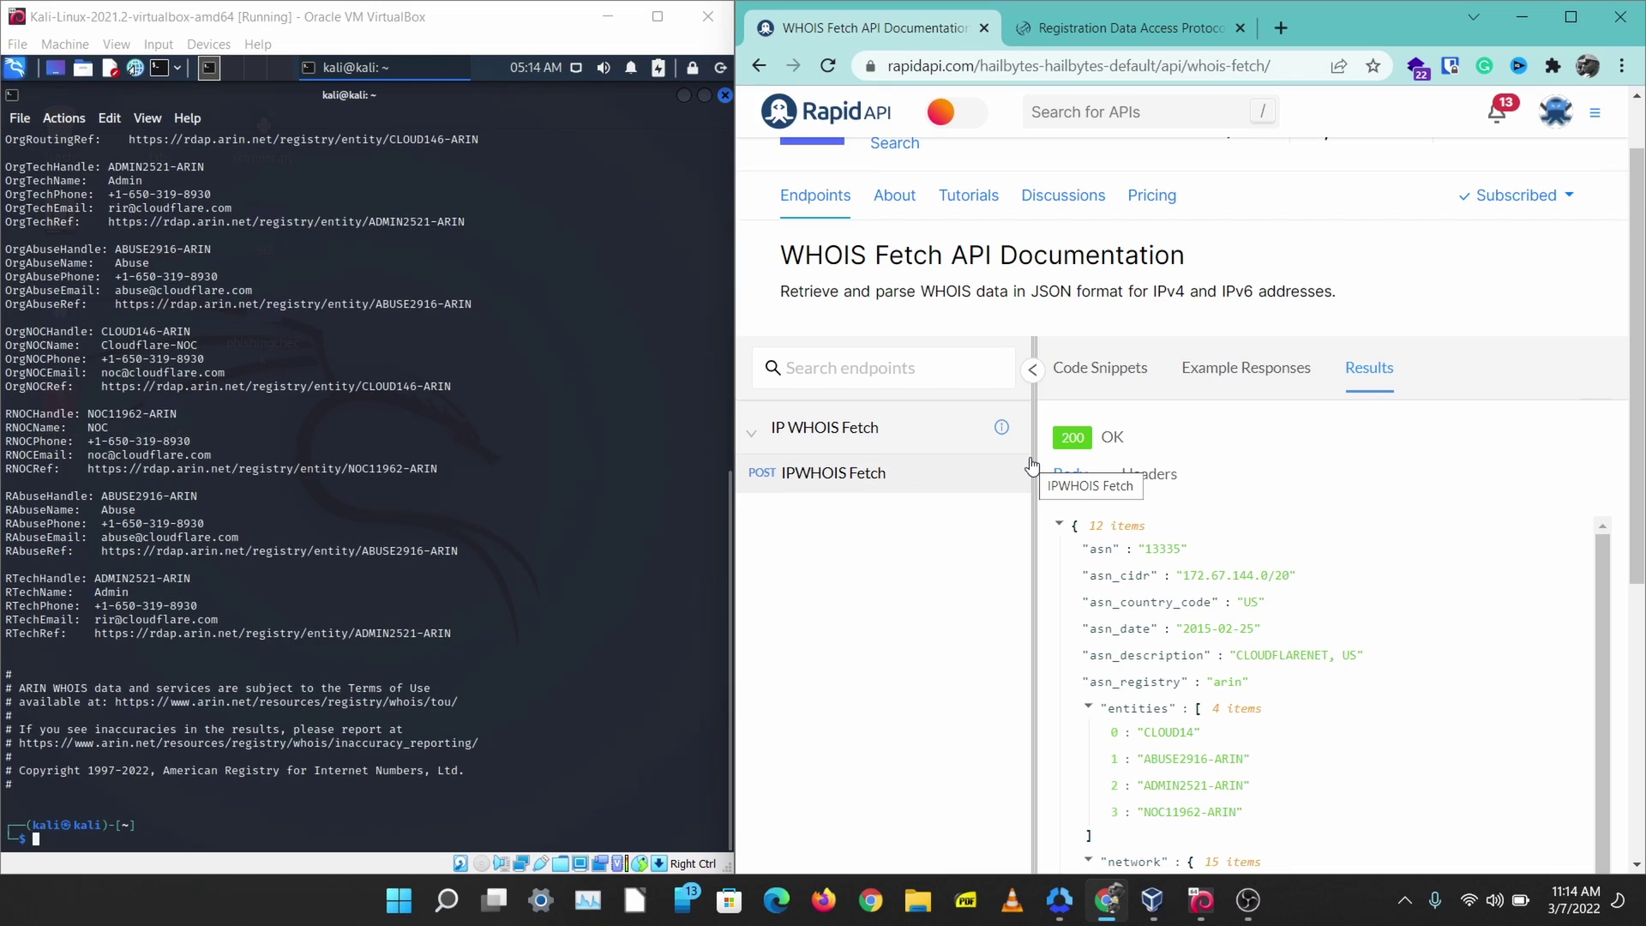
{"action": "scroll", "coordinate": [557, 276], "scroll_direction": "up", "scroll_amount": 15}
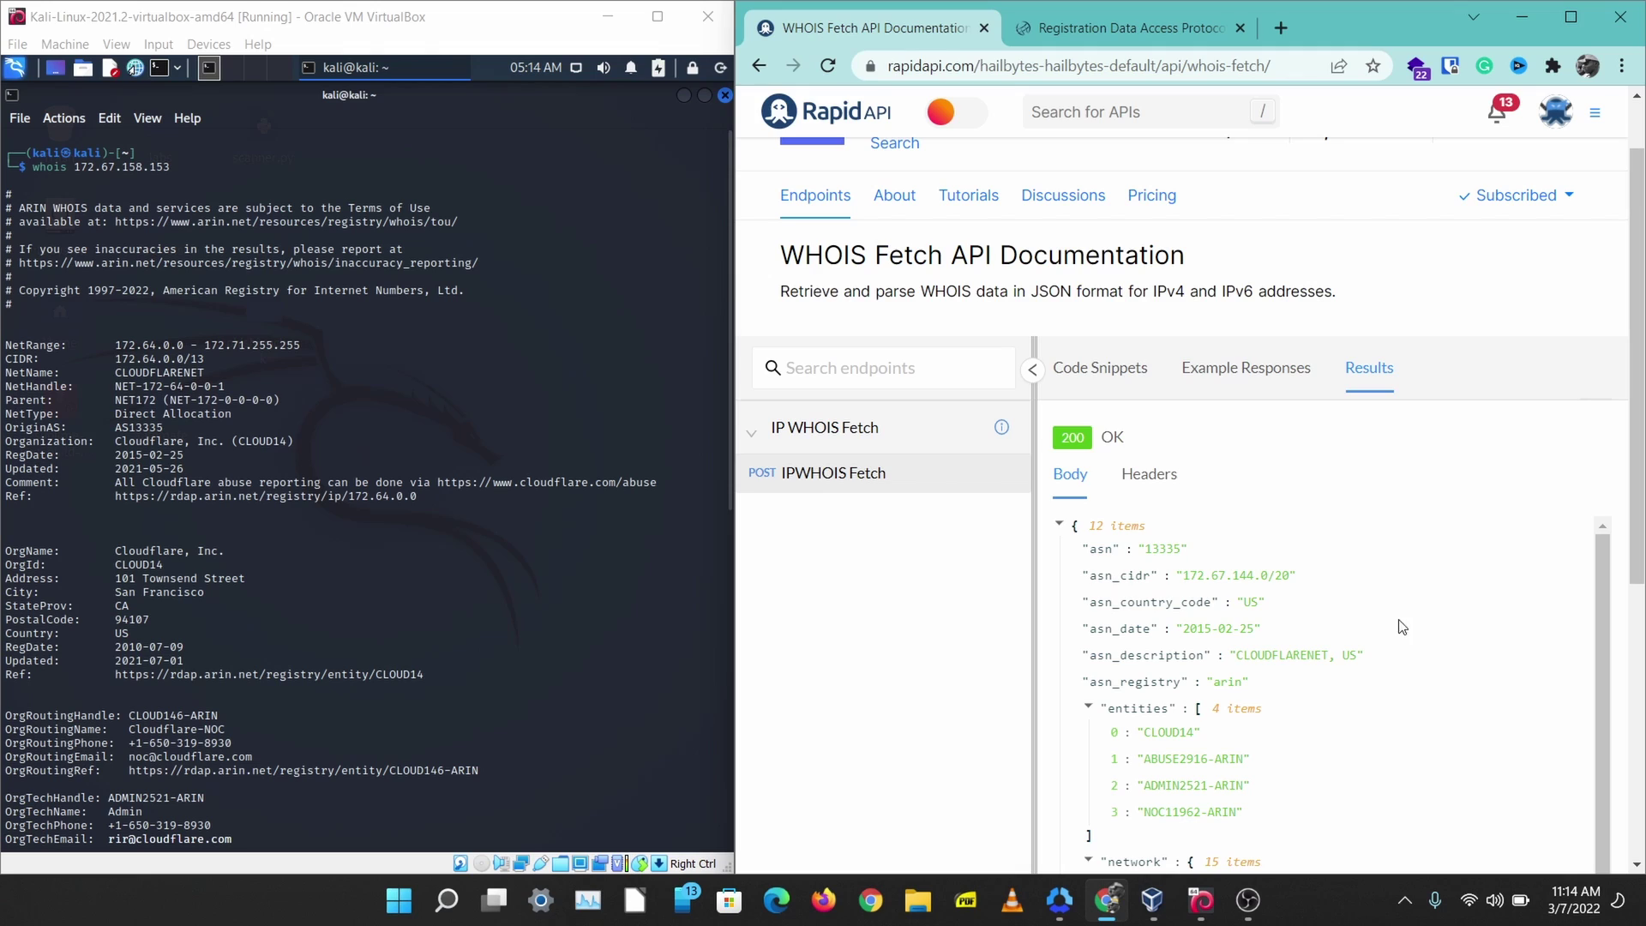
- Scroll the JSON to the network object and mark CIDR 172.64.0.0/13 and NetHandle in the terminal
{"action": "scroll", "coordinate": [1408, 633], "scroll_direction": "down", "scroll_amount": 1}
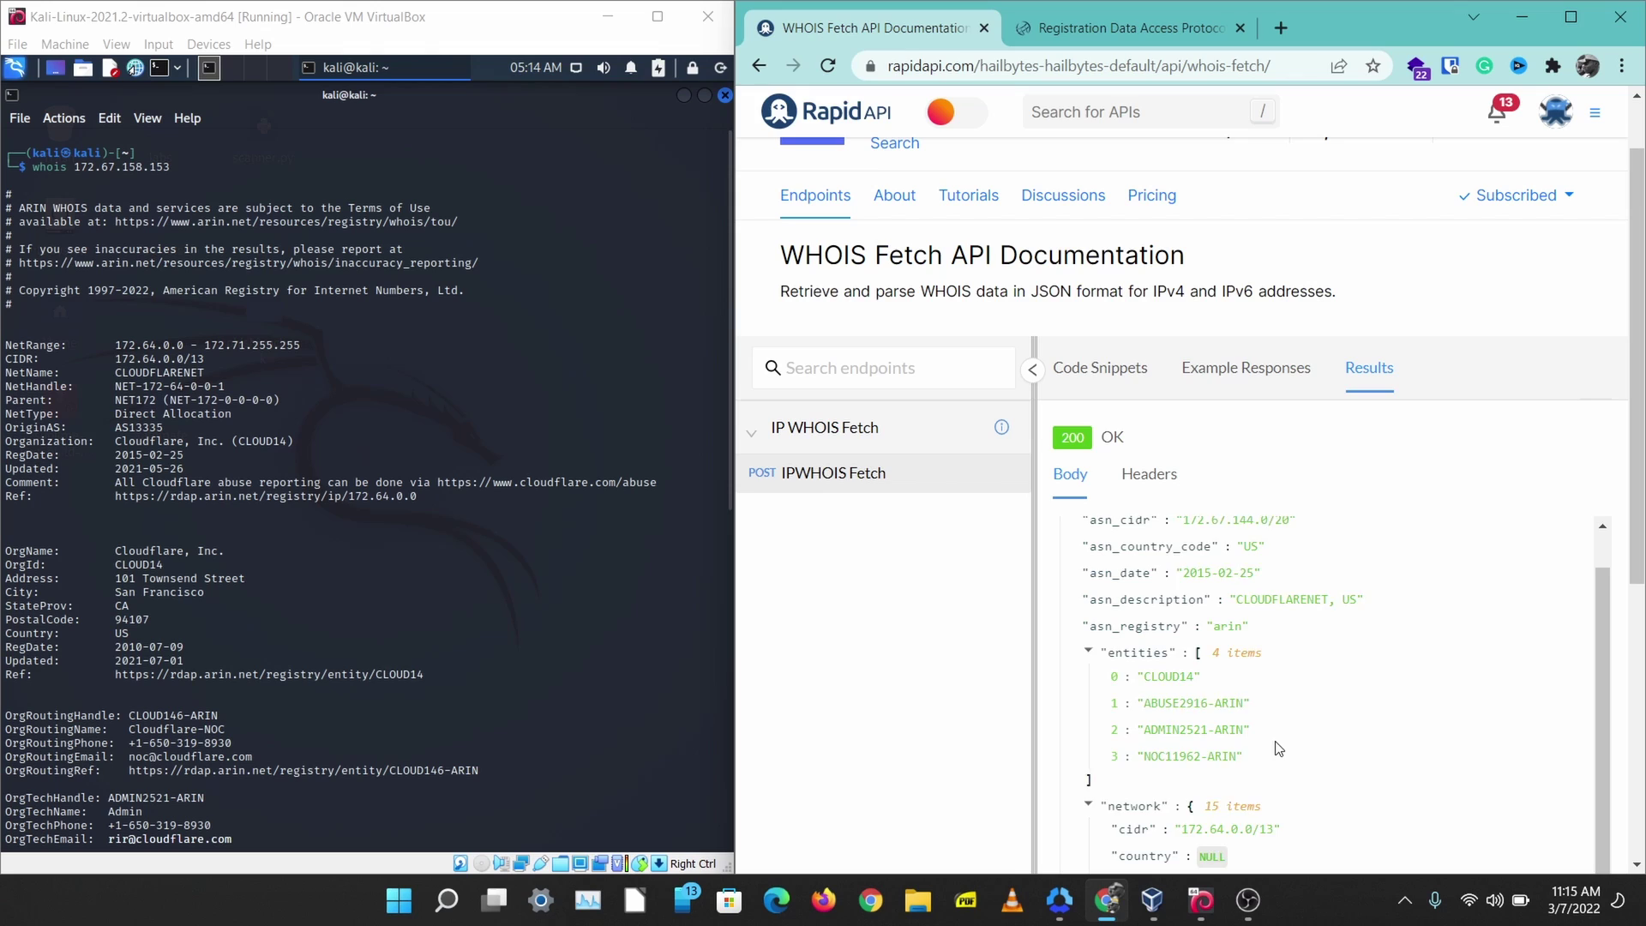
{"action": "scroll", "coordinate": [1278, 749], "scroll_direction": "up", "scroll_amount": 1}
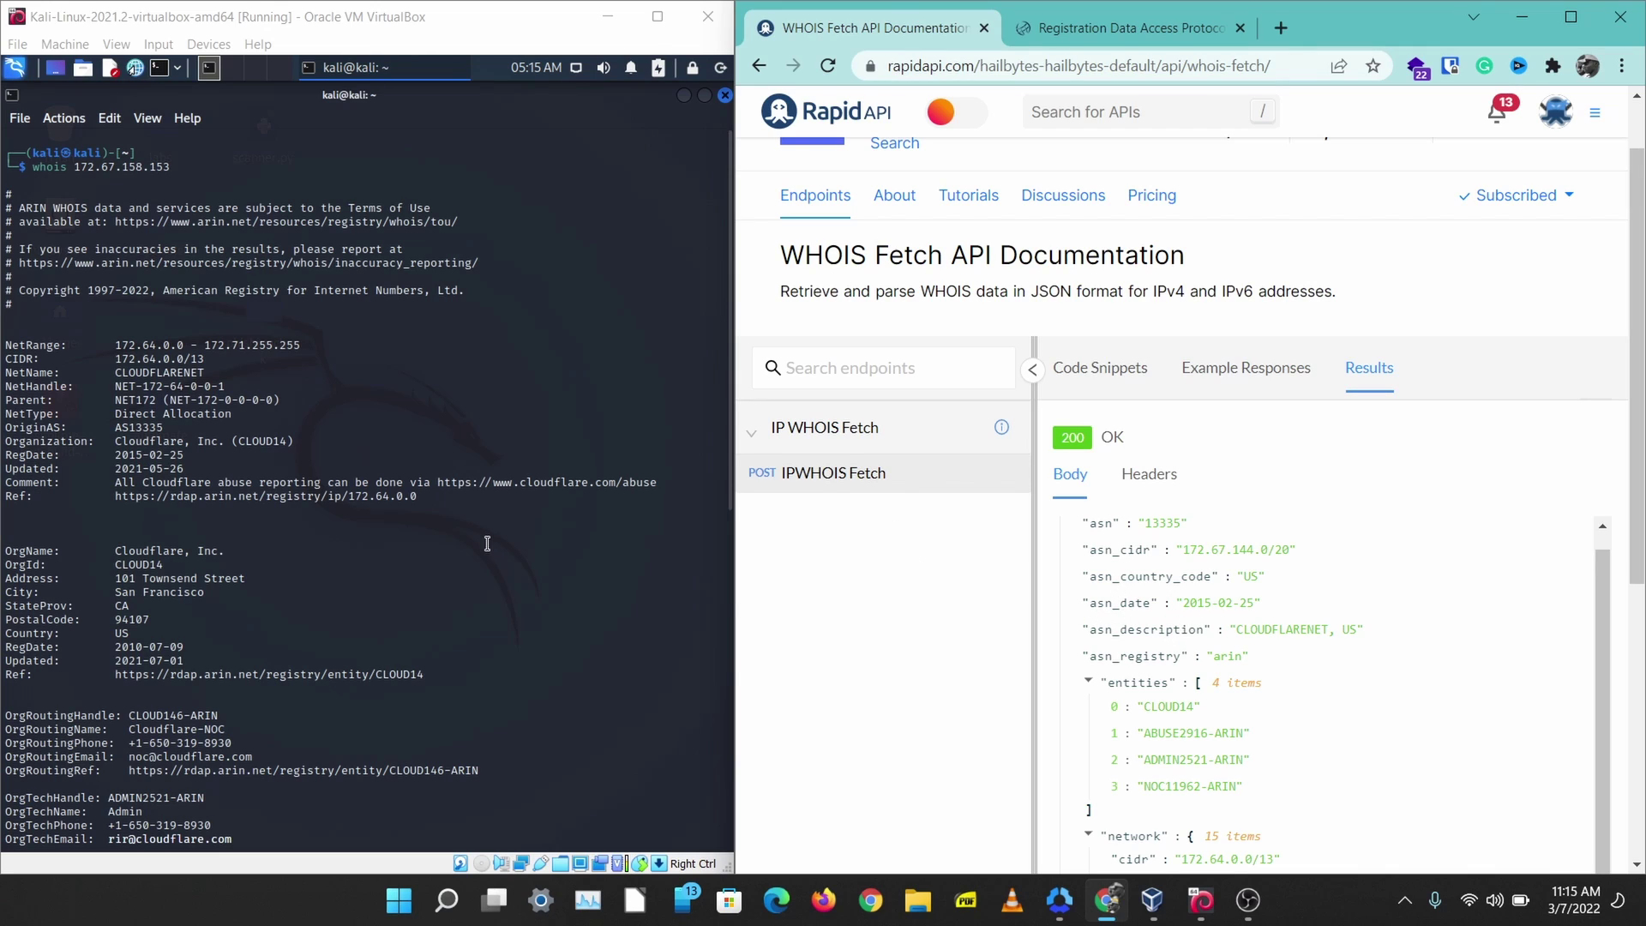
{"action": "scroll", "coordinate": [1245, 722], "scroll_direction": "down", "scroll_amount": 2}
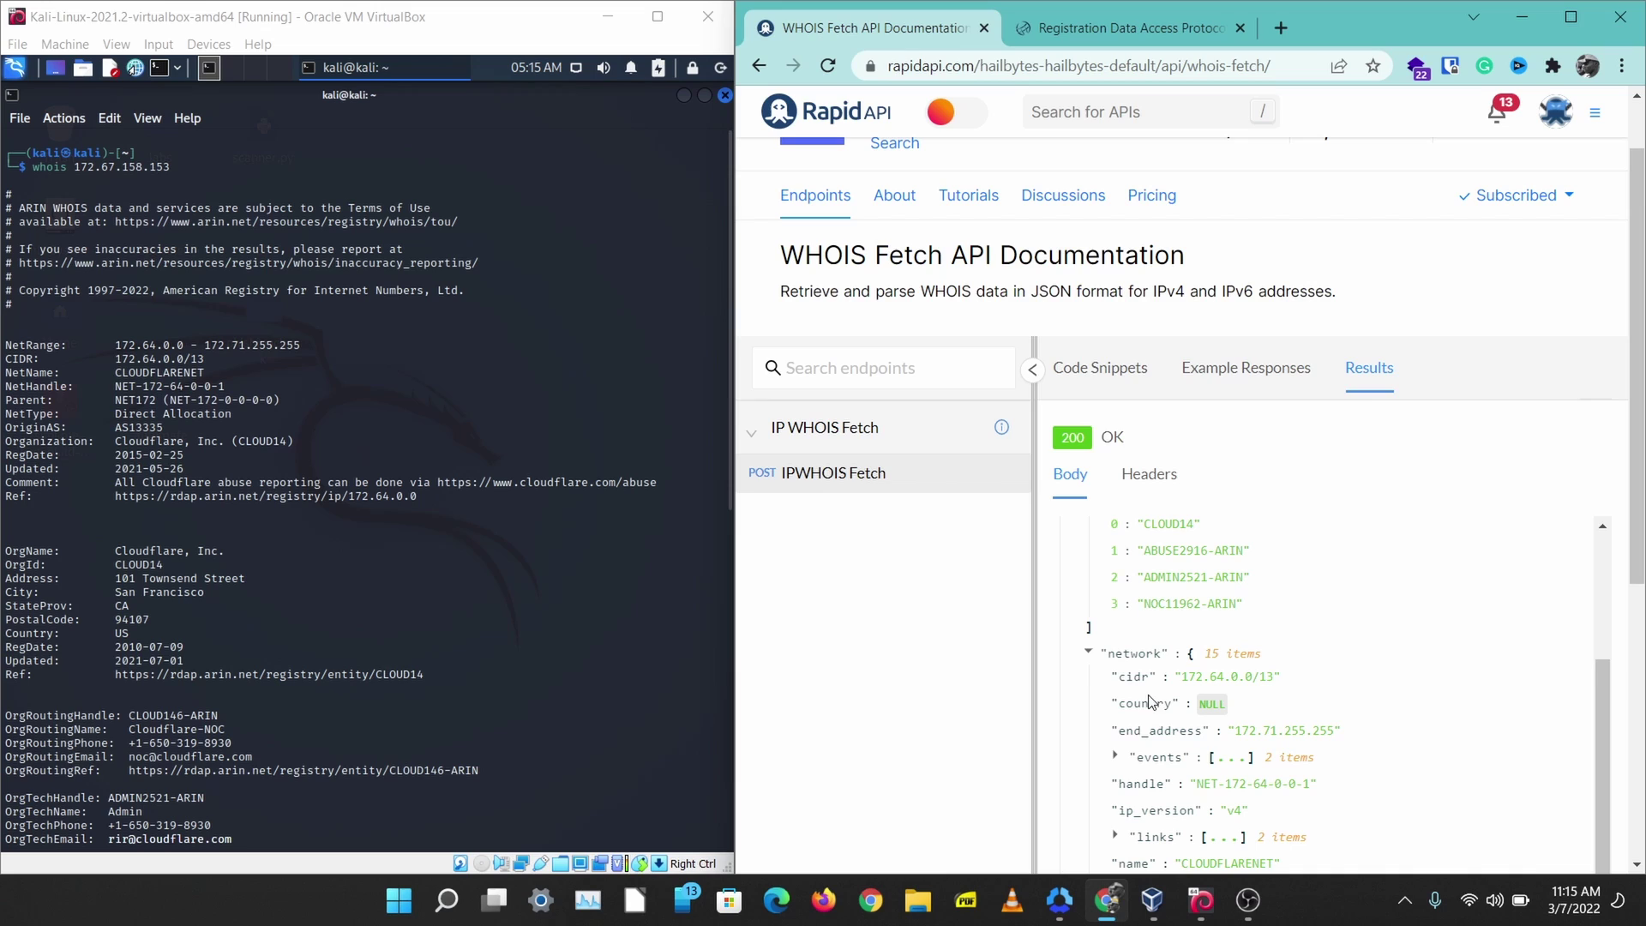
{"action": "left_click", "coordinate": [114, 358]}
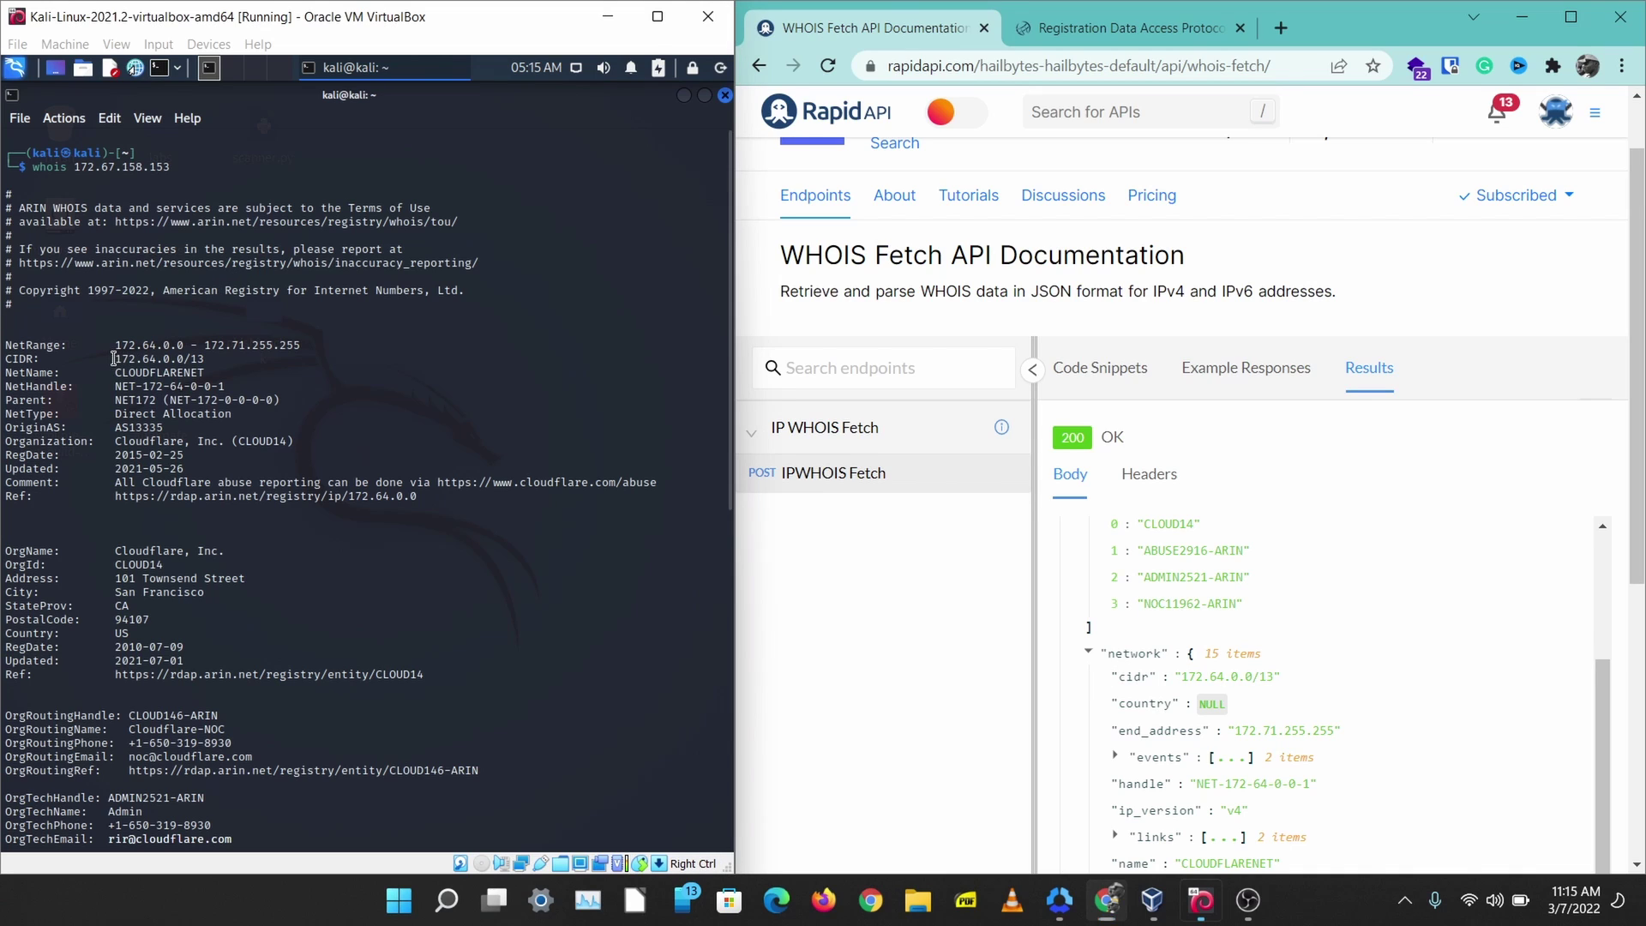
{"action": "left_click_drag", "start_coordinate": [114, 358], "coordinate": [192, 355]}
{"action": "left_click", "coordinate": [85, 390]}
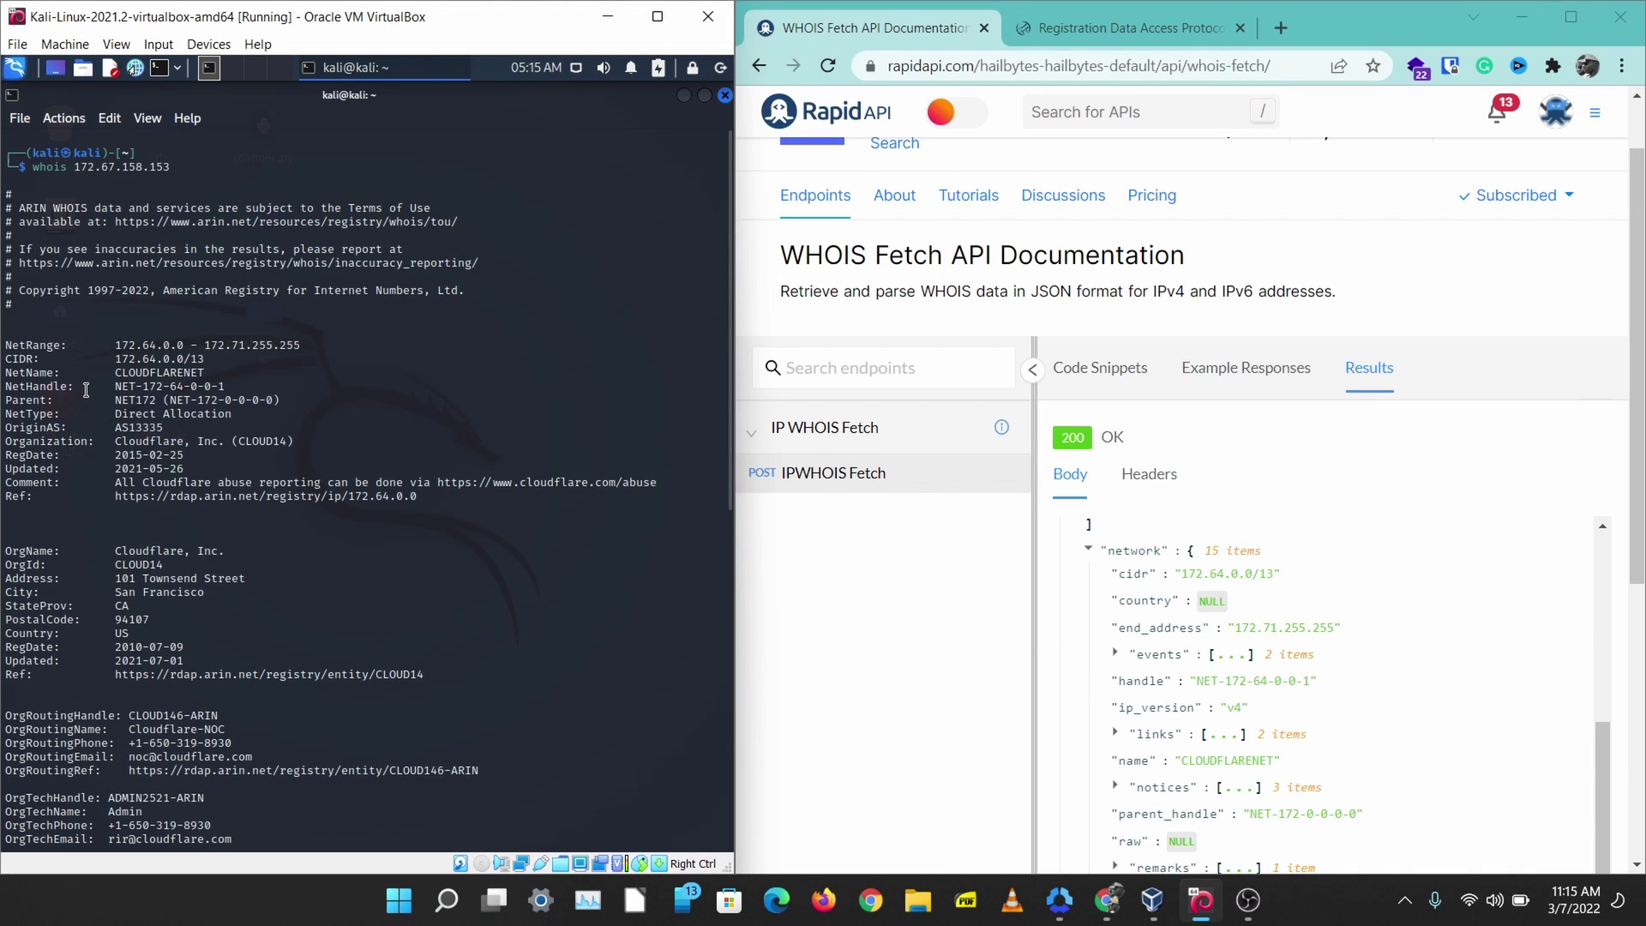
{"action": "left_click_drag", "start_coordinate": [86, 390], "coordinate": [135, 401]}
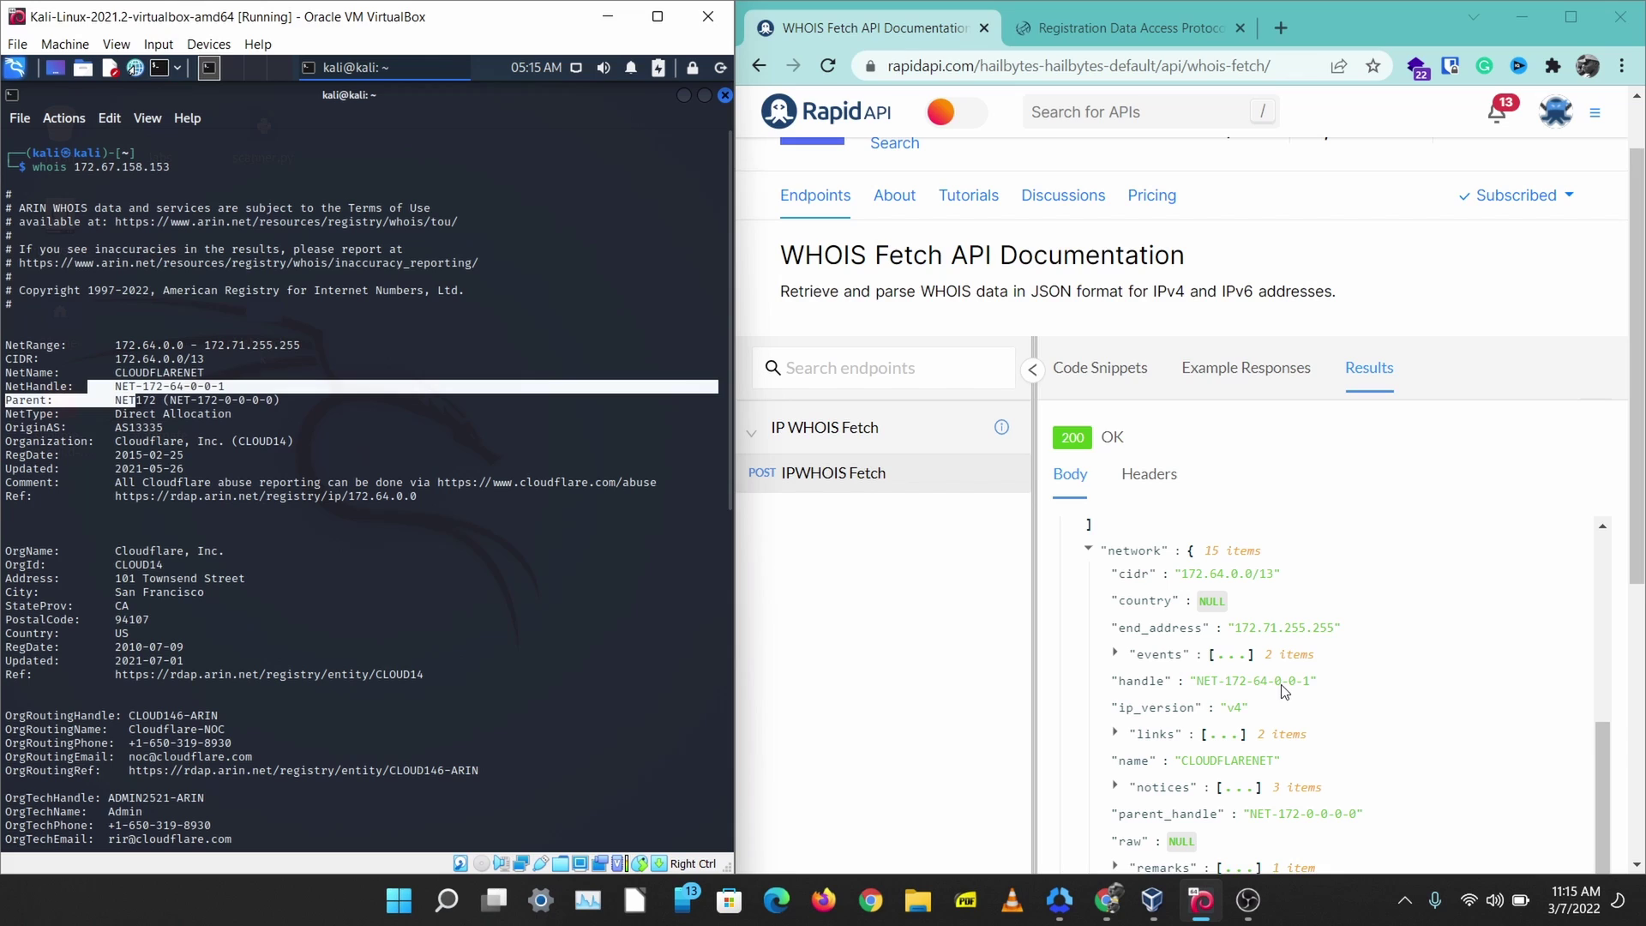
- Expand the network's links list to show its two ARIN links
{"action": "scroll", "coordinate": [1136, 677], "scroll_direction": "down", "scroll_amount": 1}
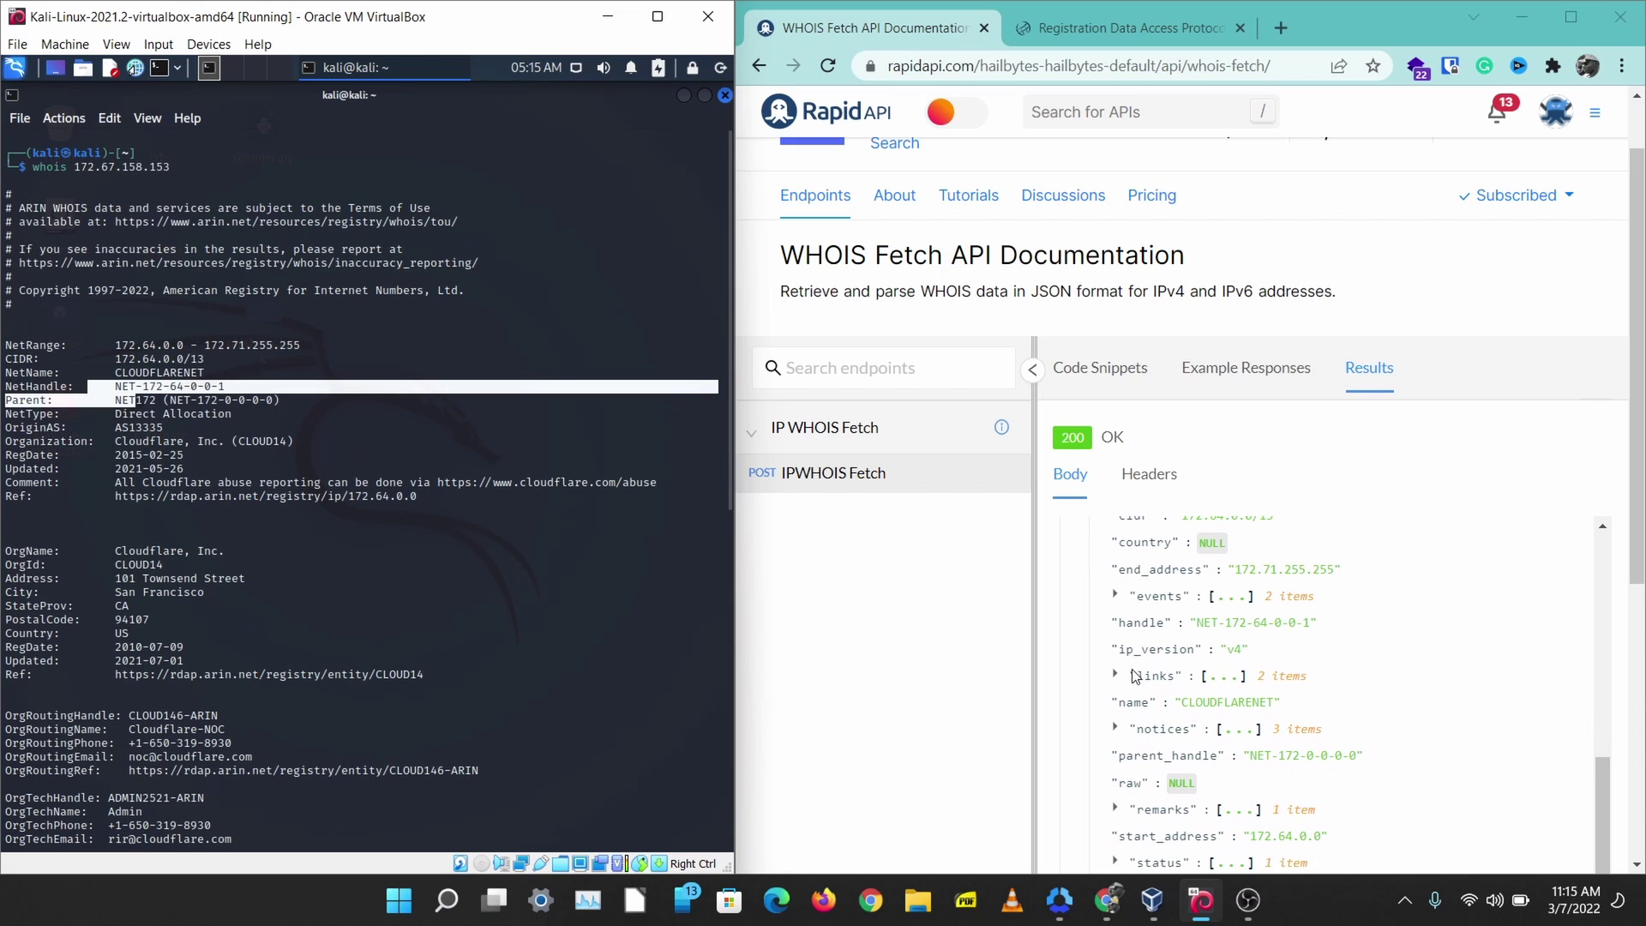
{"action": "left_click", "coordinate": [1114, 677]}
{"action": "left_click", "coordinate": [1115, 677]}
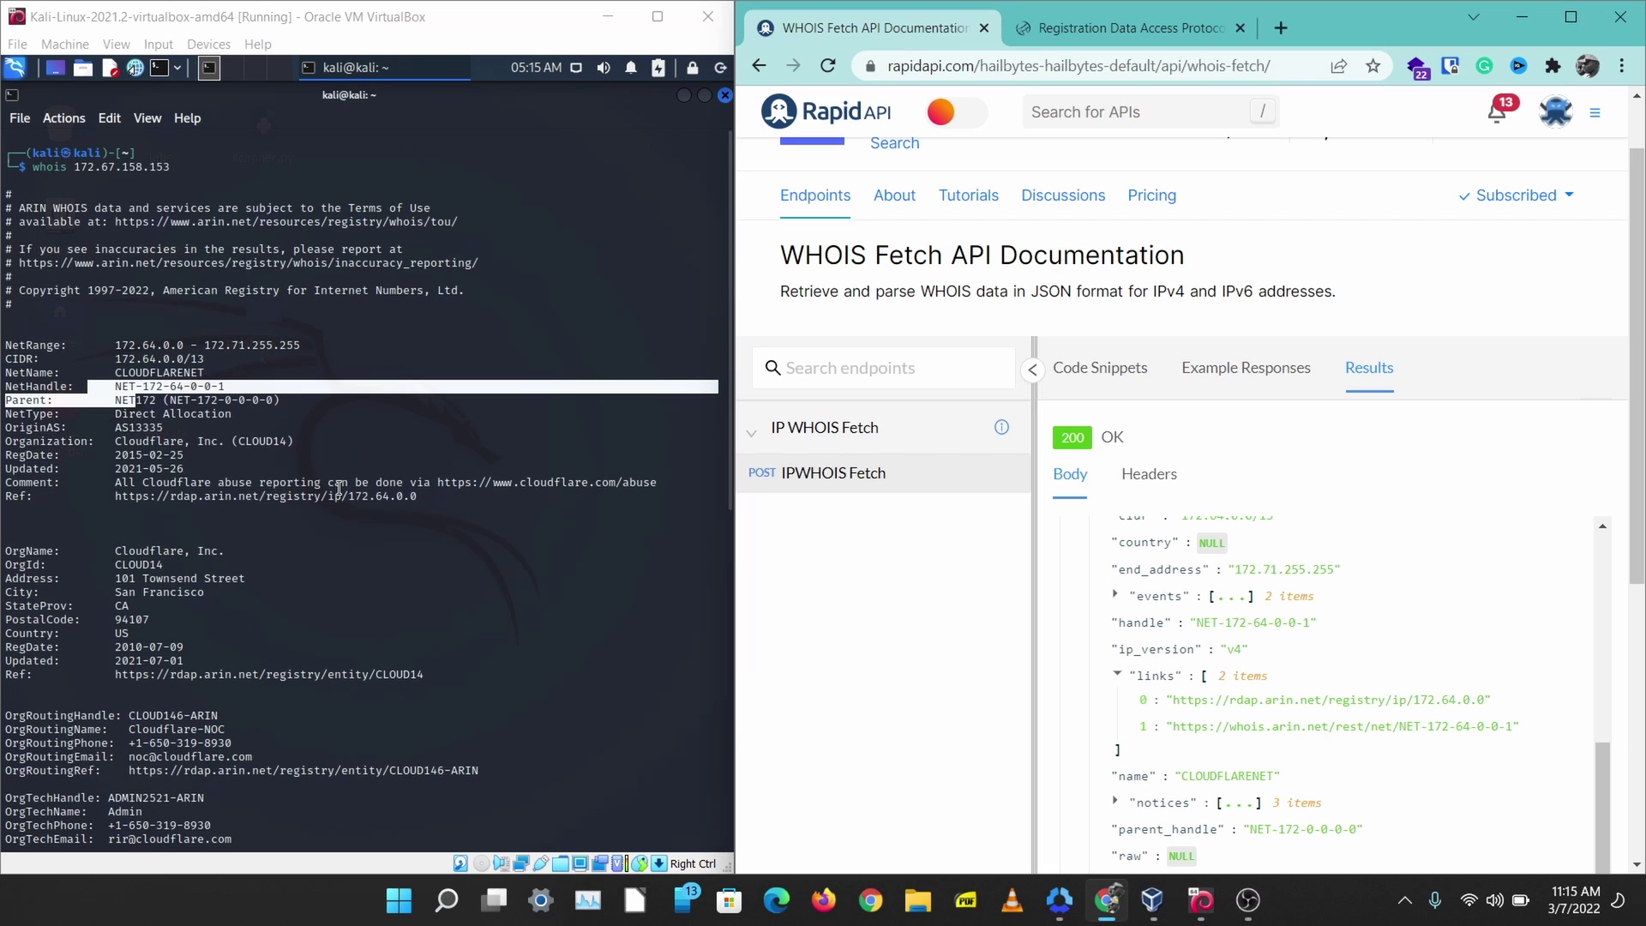
- Collapse links and expand the events list with its 2021-05-26 last changed entry
{"action": "left_click", "coordinate": [1117, 674]}
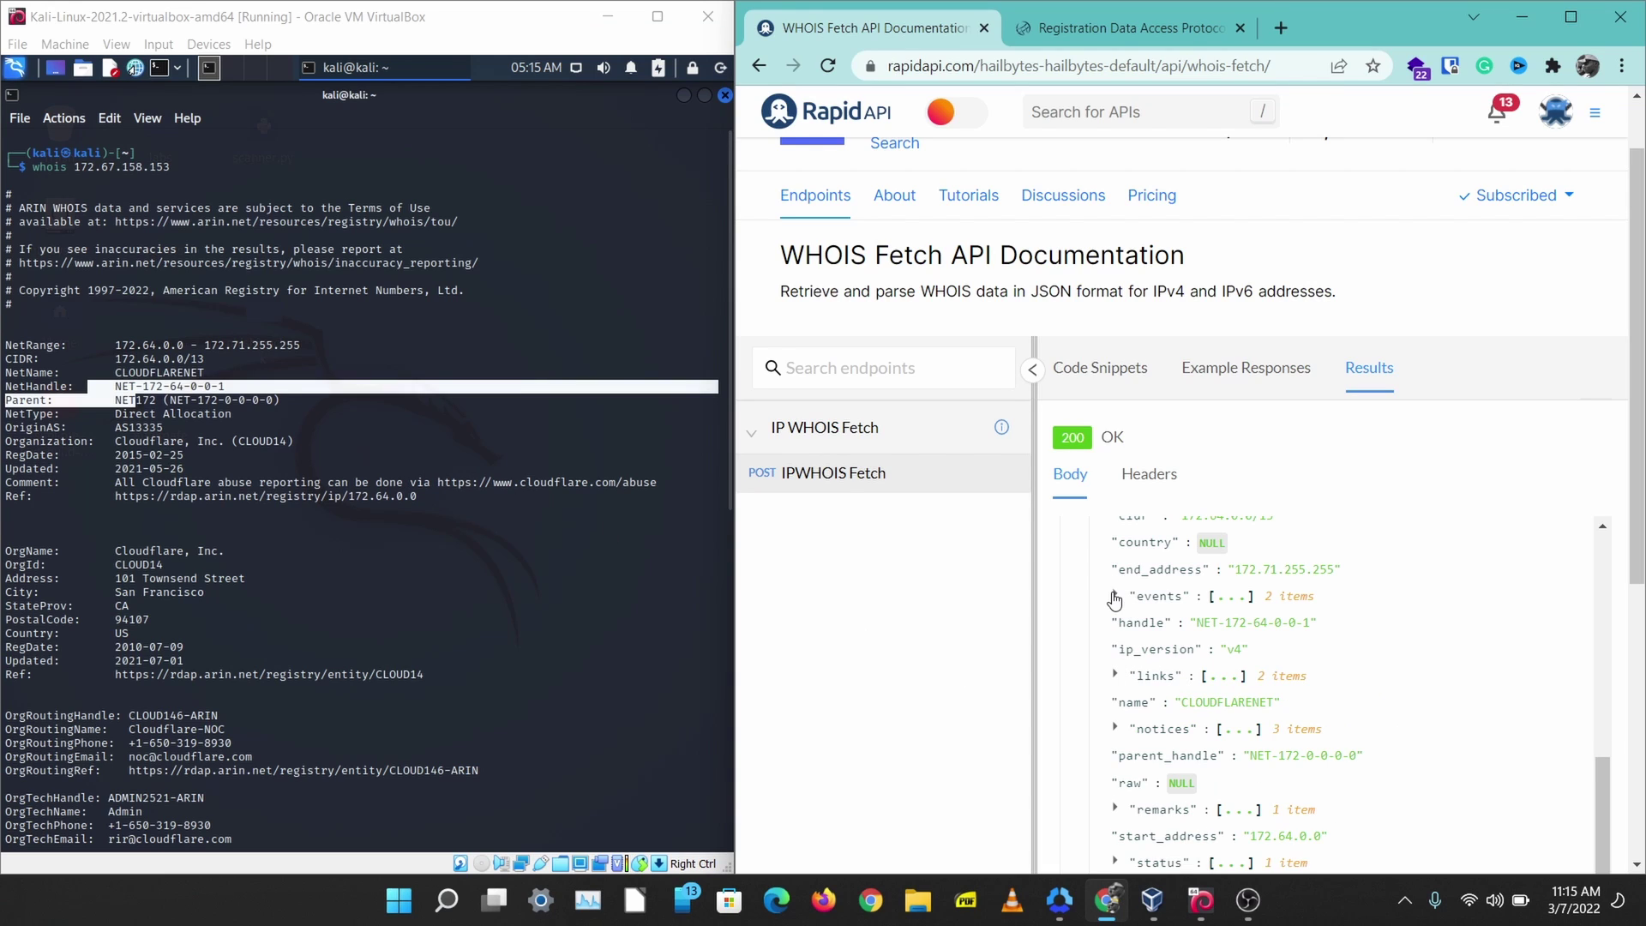
{"action": "left_click", "coordinate": [1115, 596]}
{"action": "left_click", "coordinate": [1148, 620]}
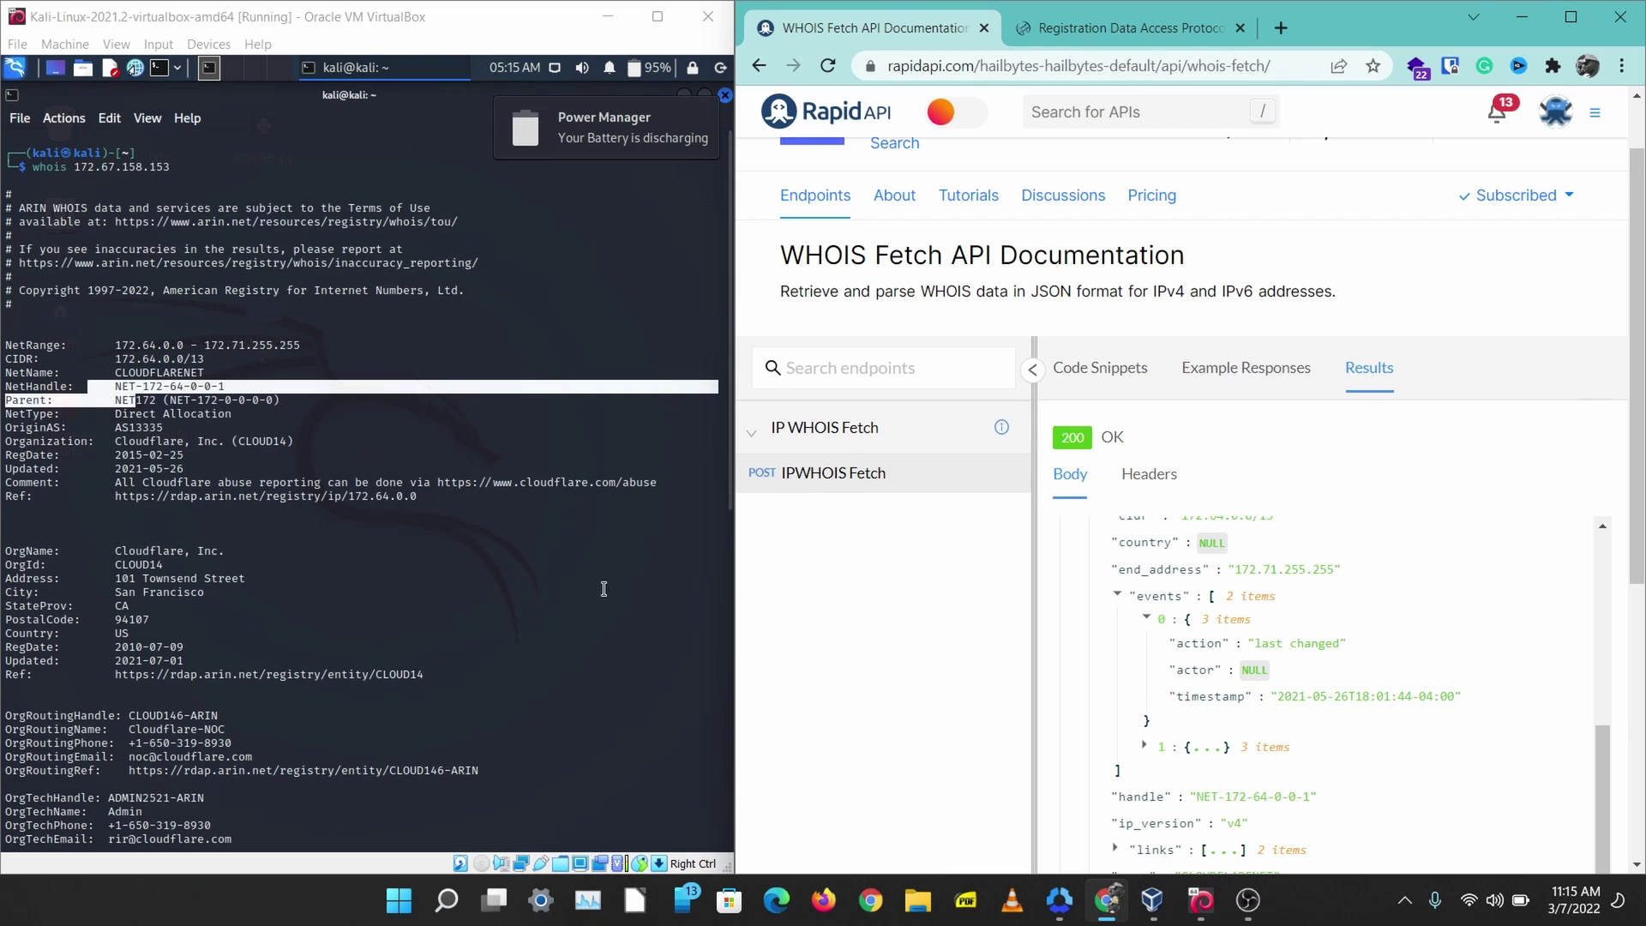
- Mark the terminal's RegDate line, expand the 2015-02-25 registration event, and scroll to the objects
{"action": "left_click", "coordinate": [200, 440]}
{"action": "left_click_drag", "start_coordinate": [201, 440], "coordinate": [15, 452]}
{"action": "double_click", "coordinate": [86, 482]}
{"action": "left_click", "coordinate": [1144, 746]}
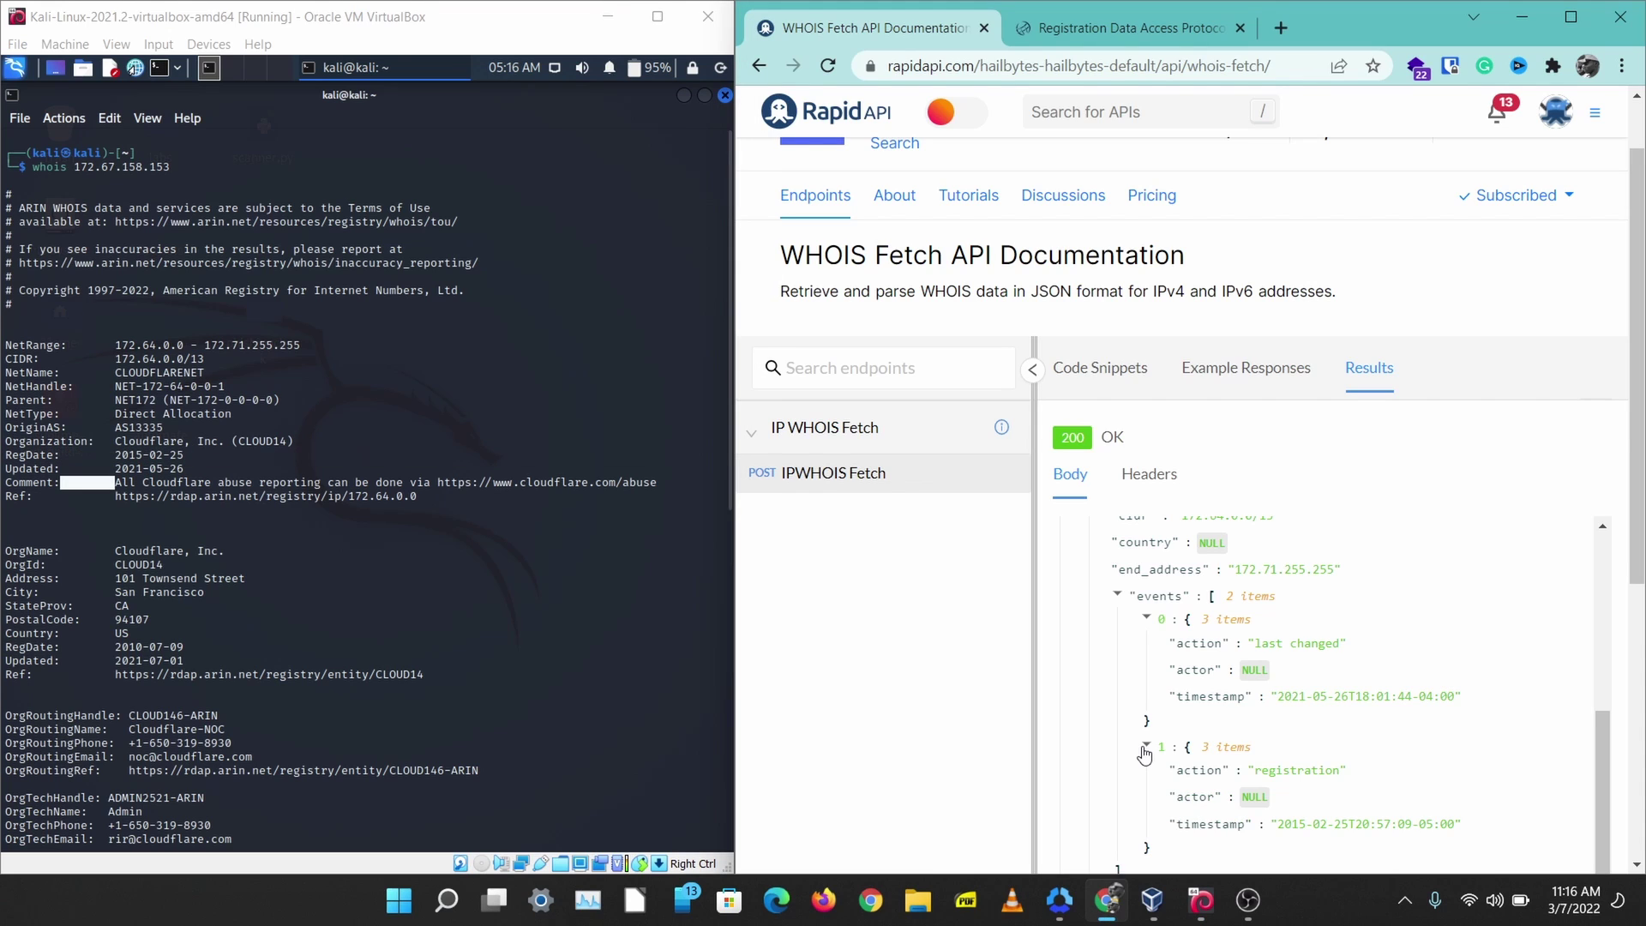
{"action": "scroll", "coordinate": [1140, 753], "scroll_direction": "down", "scroll_amount": 1}
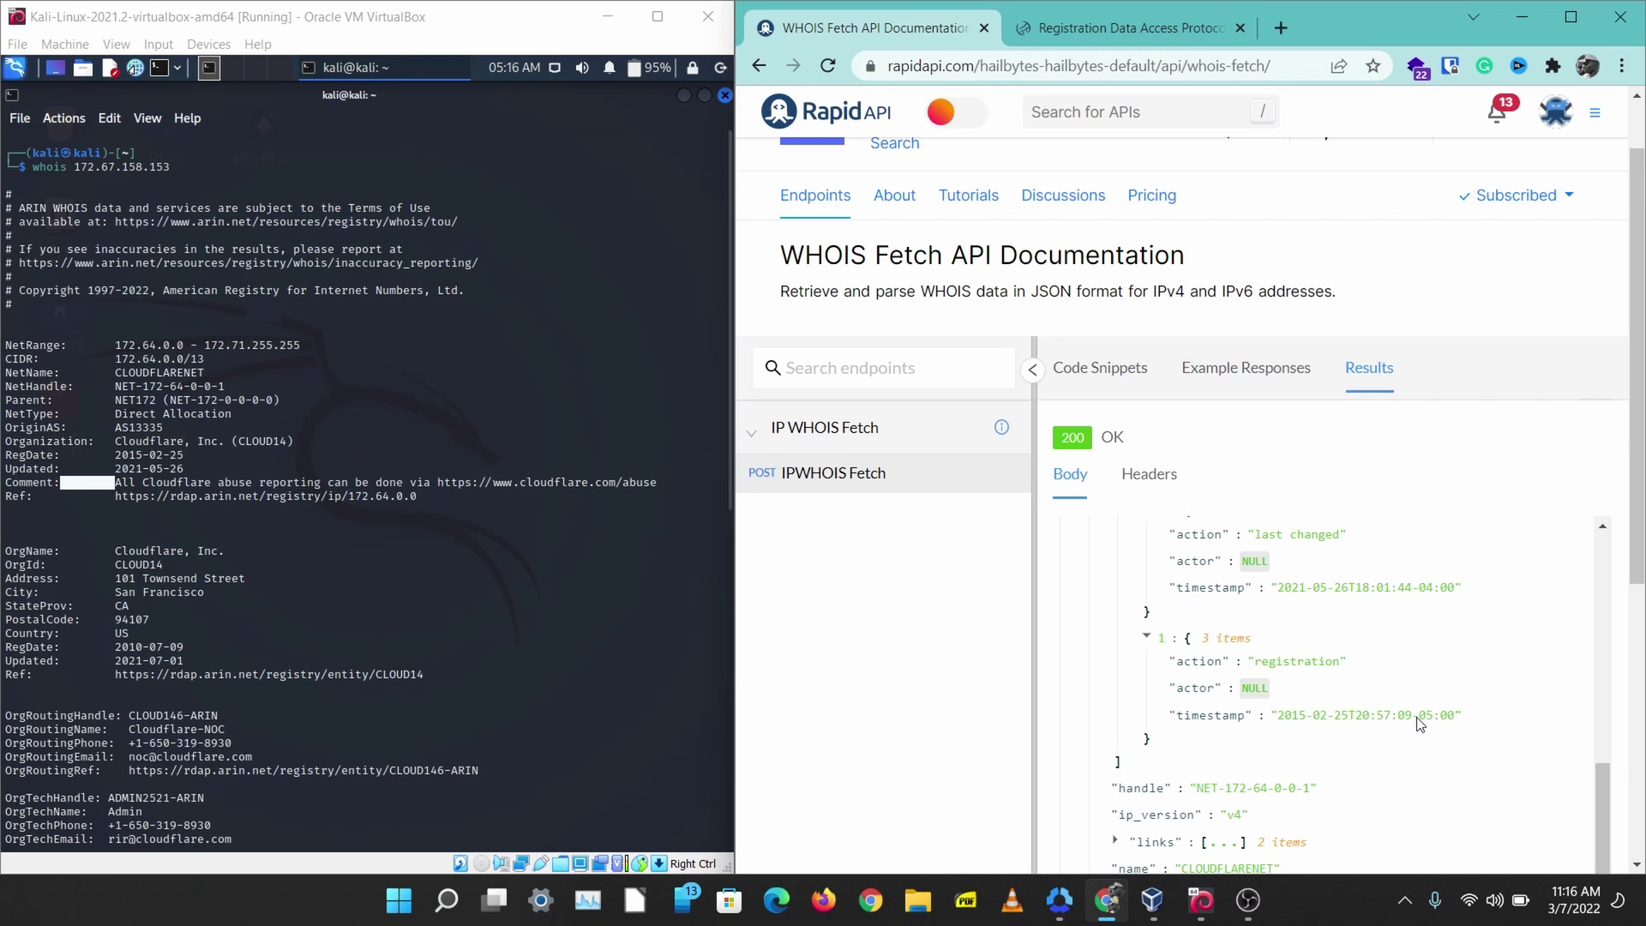
{"action": "scroll", "coordinate": [1419, 725], "scroll_direction": "down", "scroll_amount": 5}
{"action": "scroll", "coordinate": [474, 577], "scroll_direction": "down", "scroll_amount": 10}
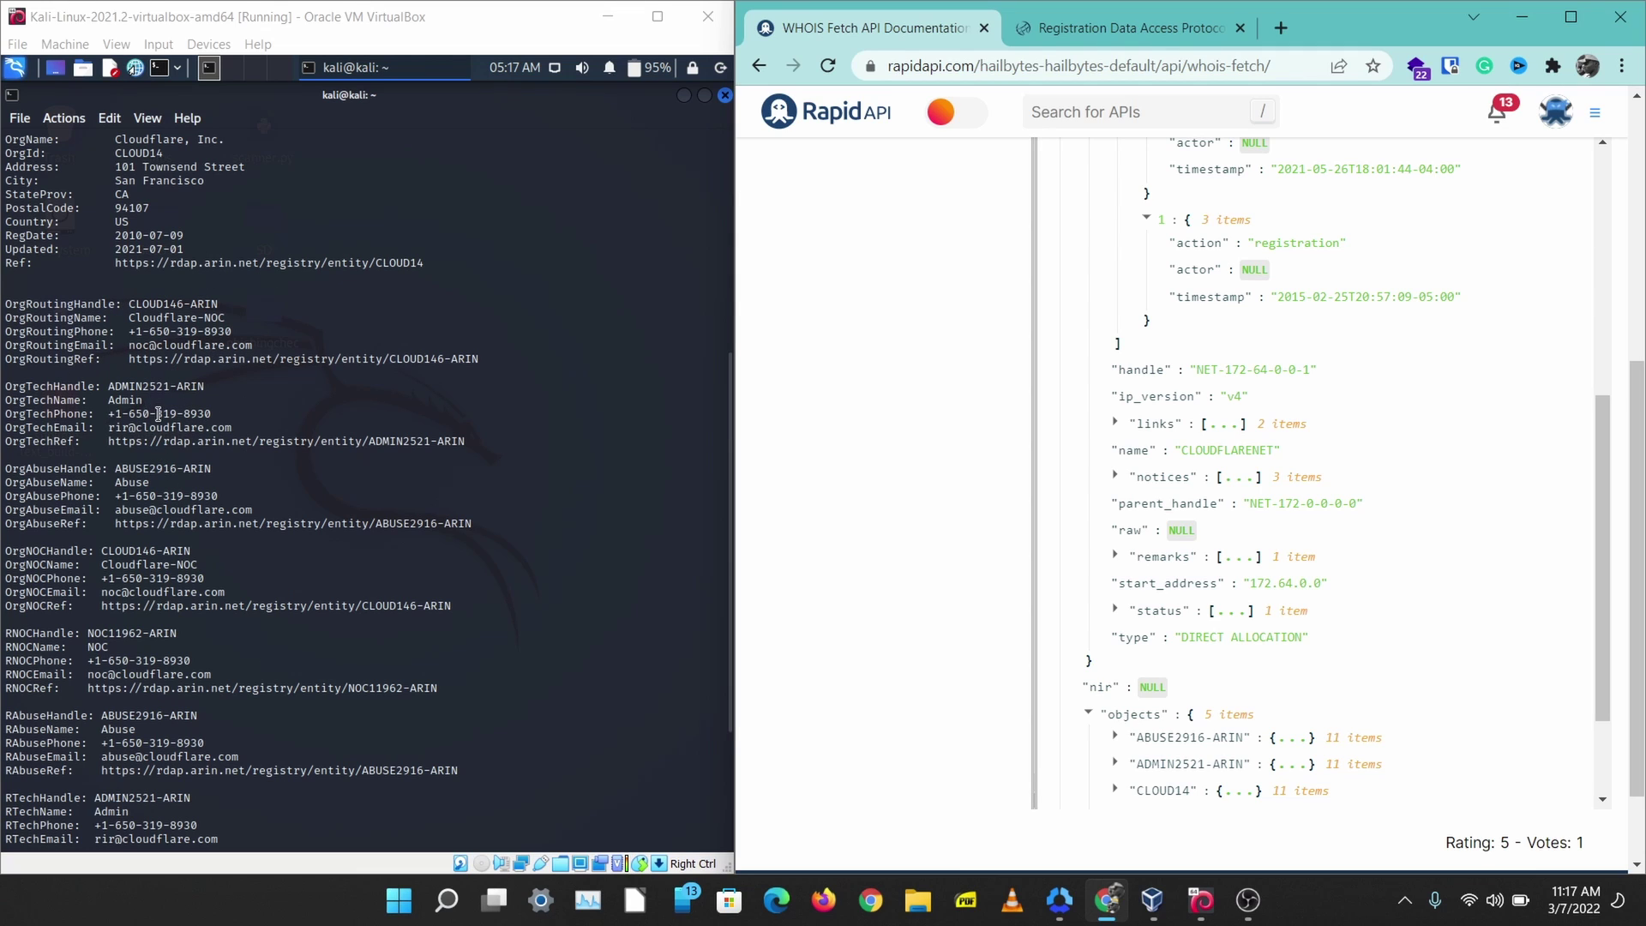
- Expand the ABUSE2916-ARIN and NOC11962-ARIN objects down to the NOC contact details
{"action": "scroll", "coordinate": [159, 414], "scroll_direction": "down", "scroll_amount": 5}
{"action": "scroll", "coordinate": [1114, 600], "scroll_direction": "down", "scroll_amount": 2}
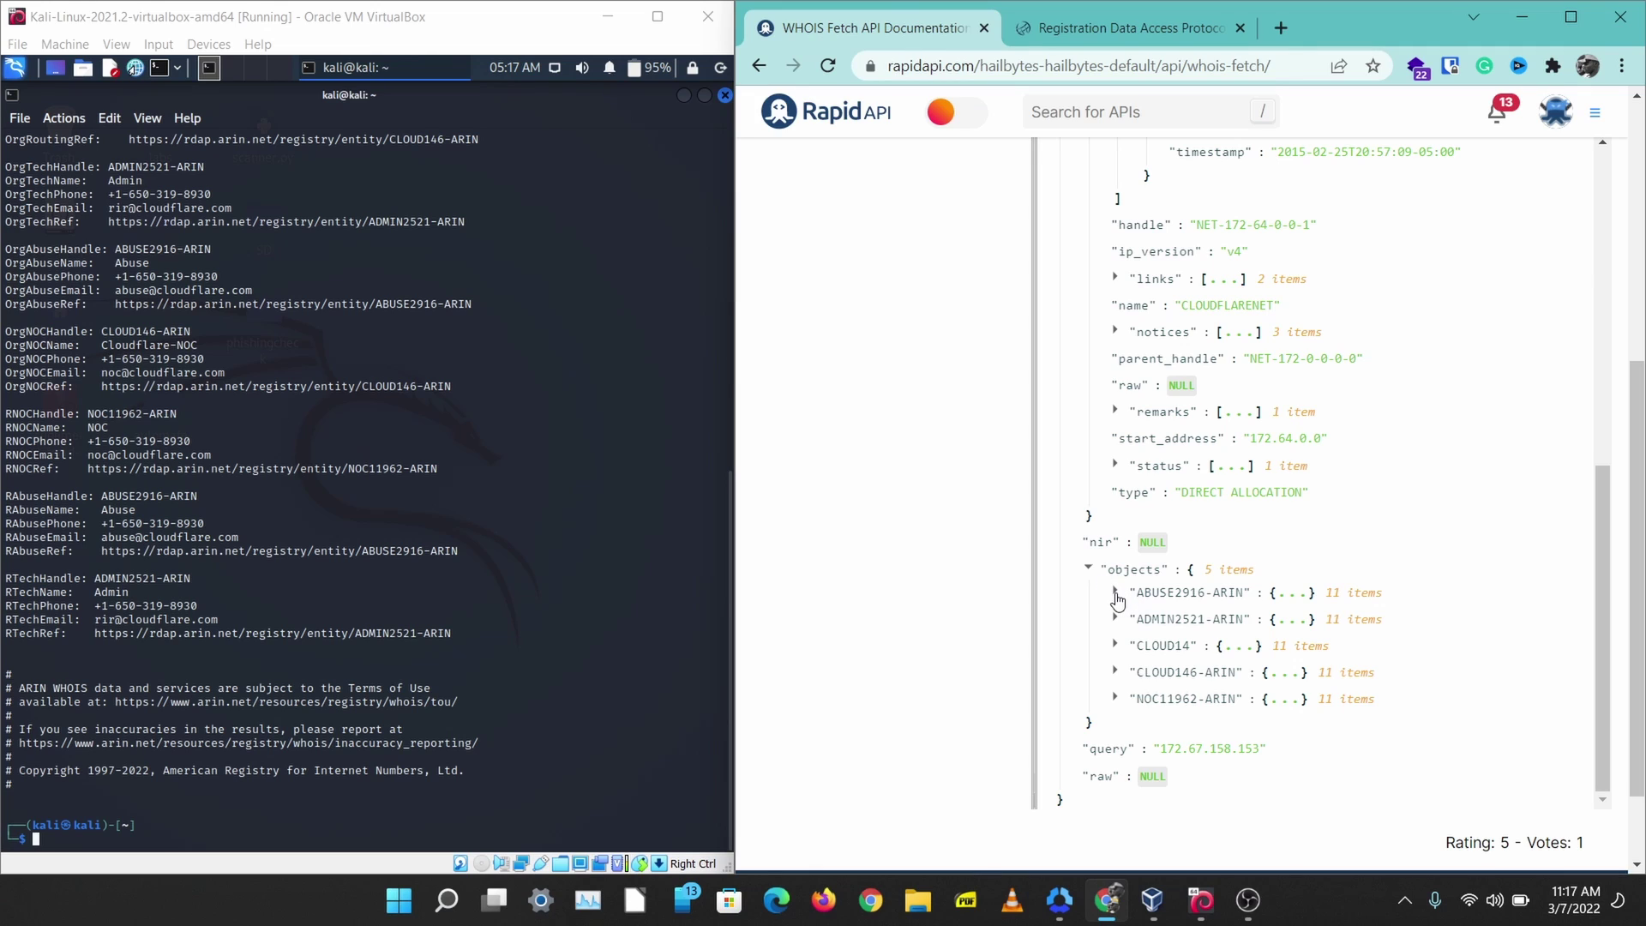
{"action": "left_click", "coordinate": [1117, 595]}
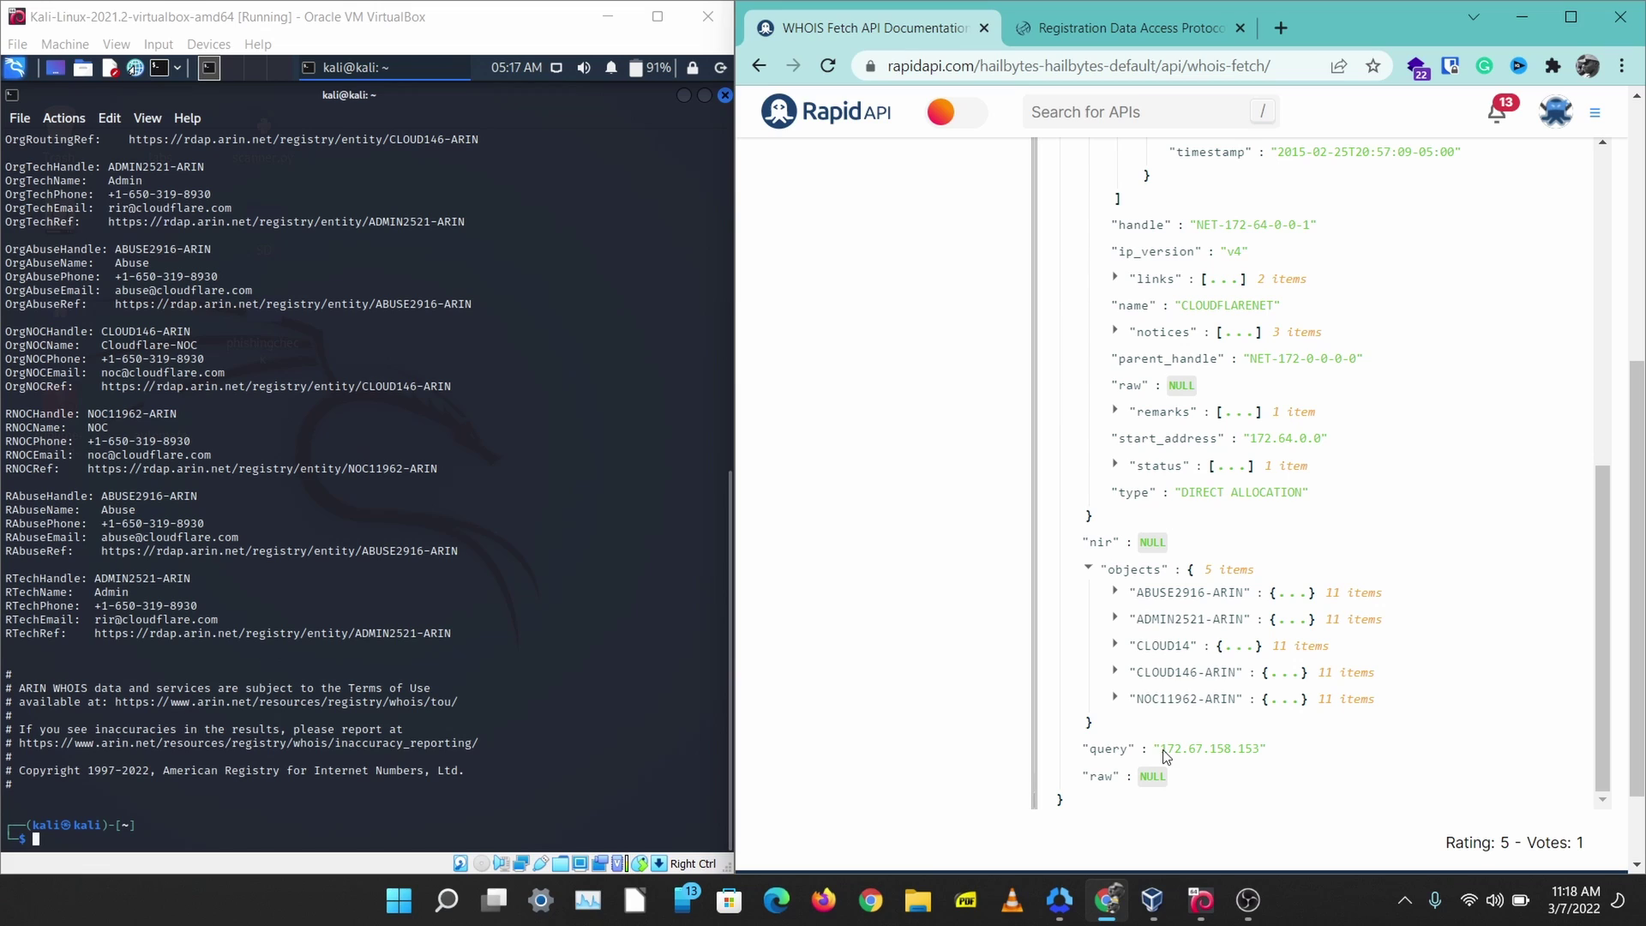
{"action": "left_click", "coordinate": [1115, 698]}
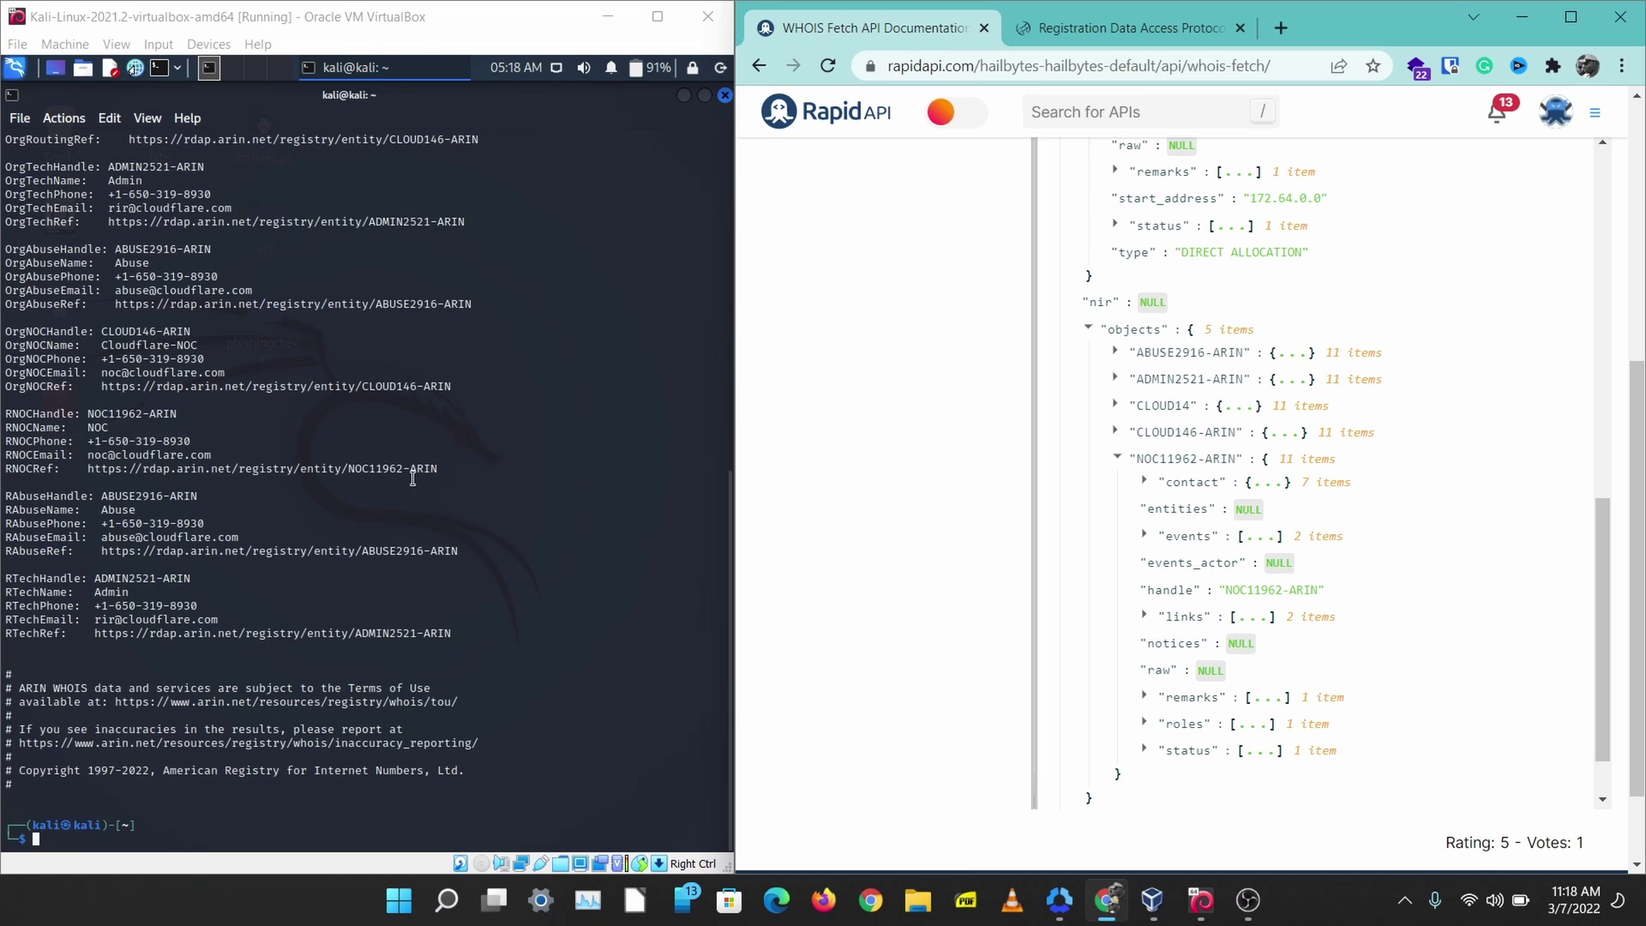
{"action": "left_click", "coordinate": [1146, 483]}
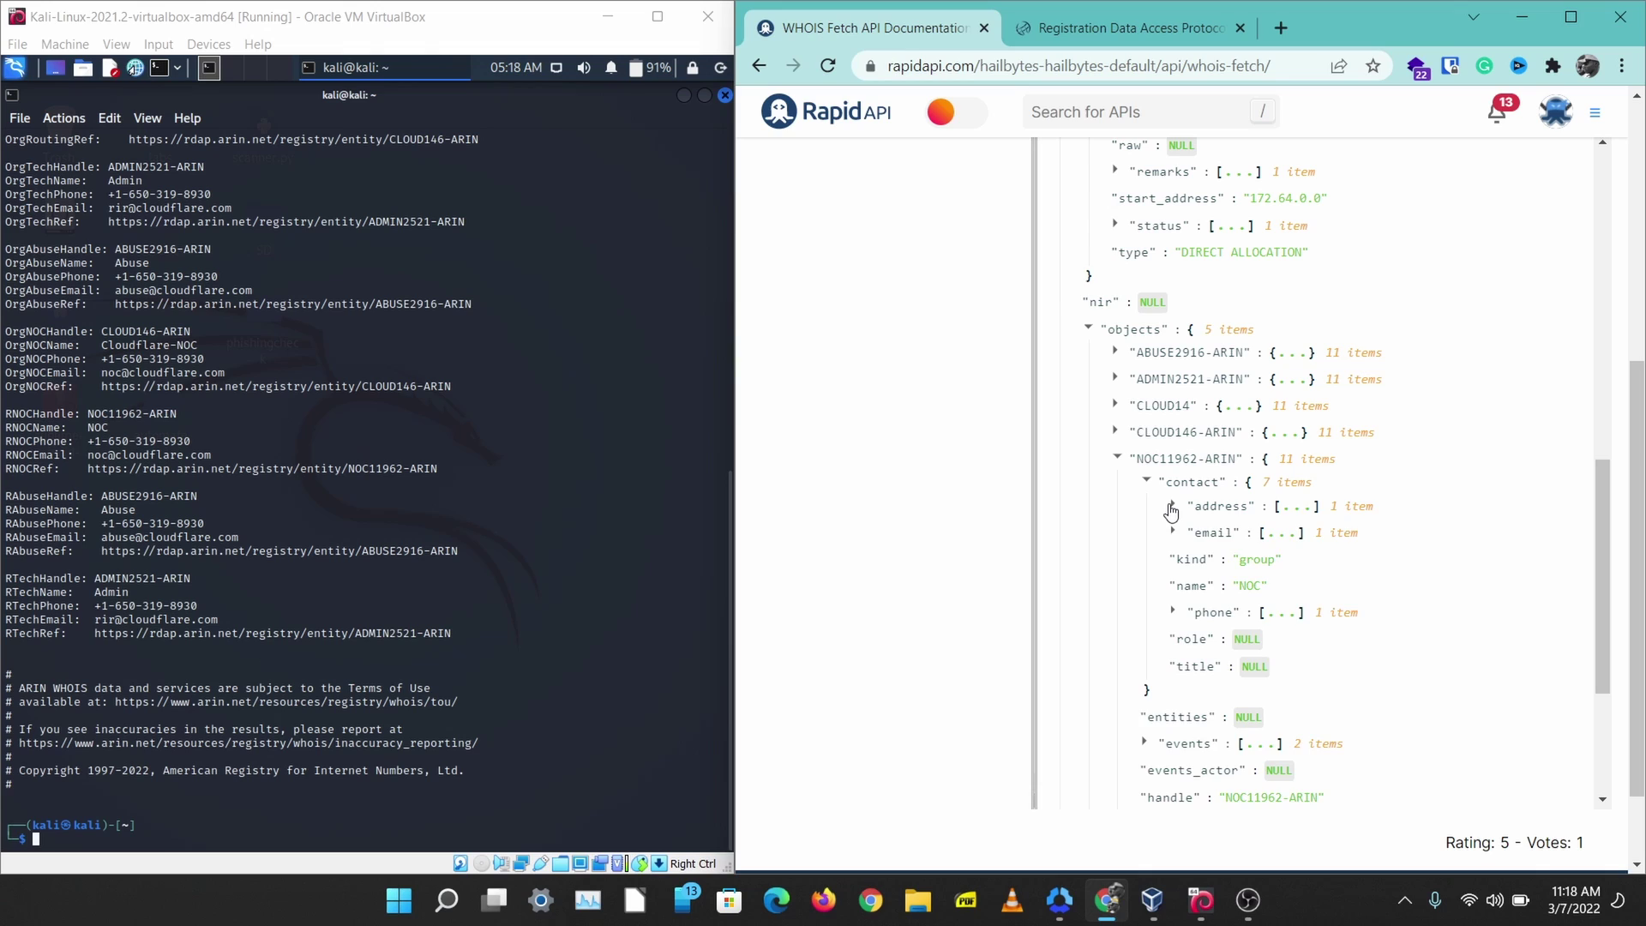
- Open and then close the NOC contact's address and email entries
{"action": "left_click", "coordinate": [1173, 507]}
{"action": "left_click", "coordinate": [1206, 529]}
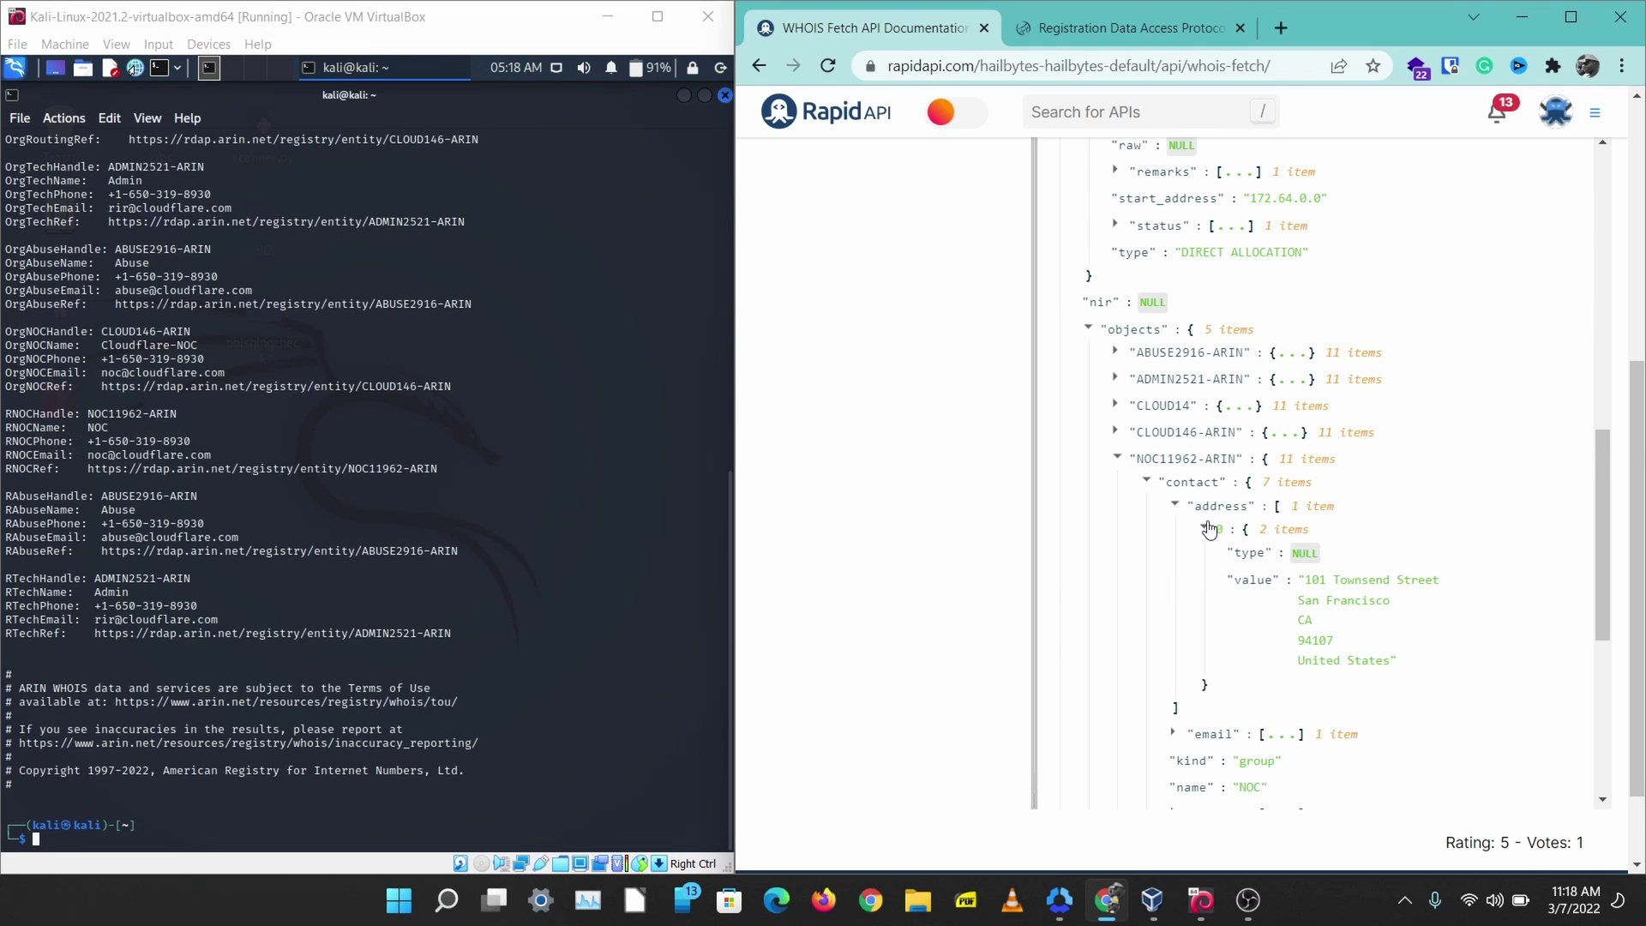
{"action": "left_click", "coordinate": [1208, 529]}
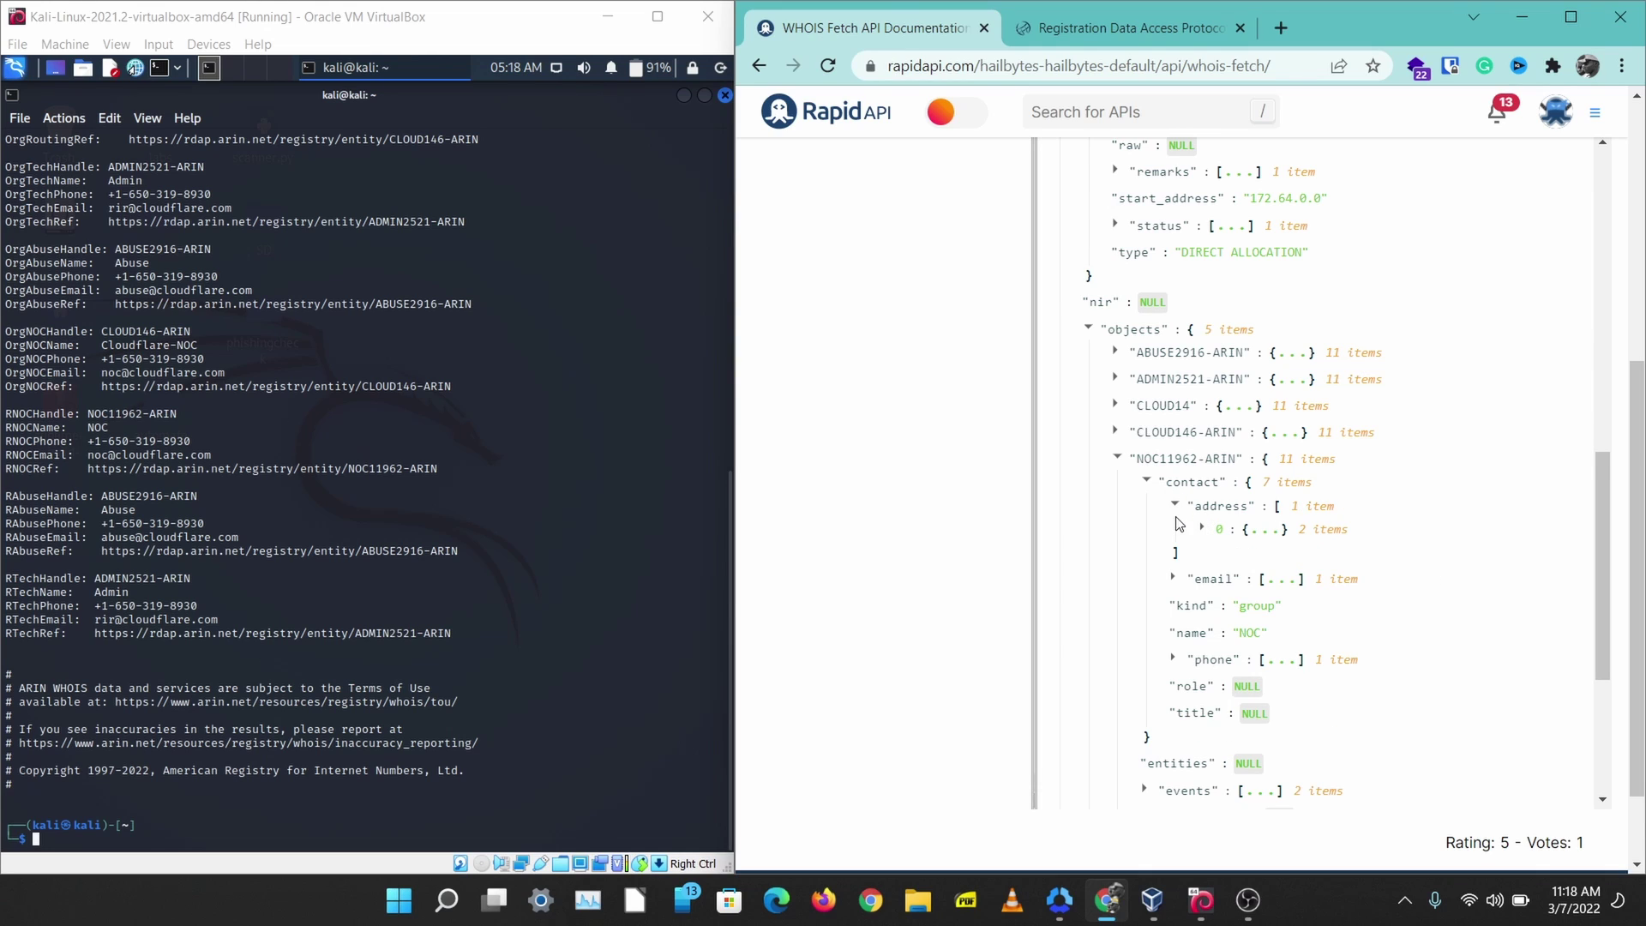
{"action": "left_click", "coordinate": [1175, 505]}
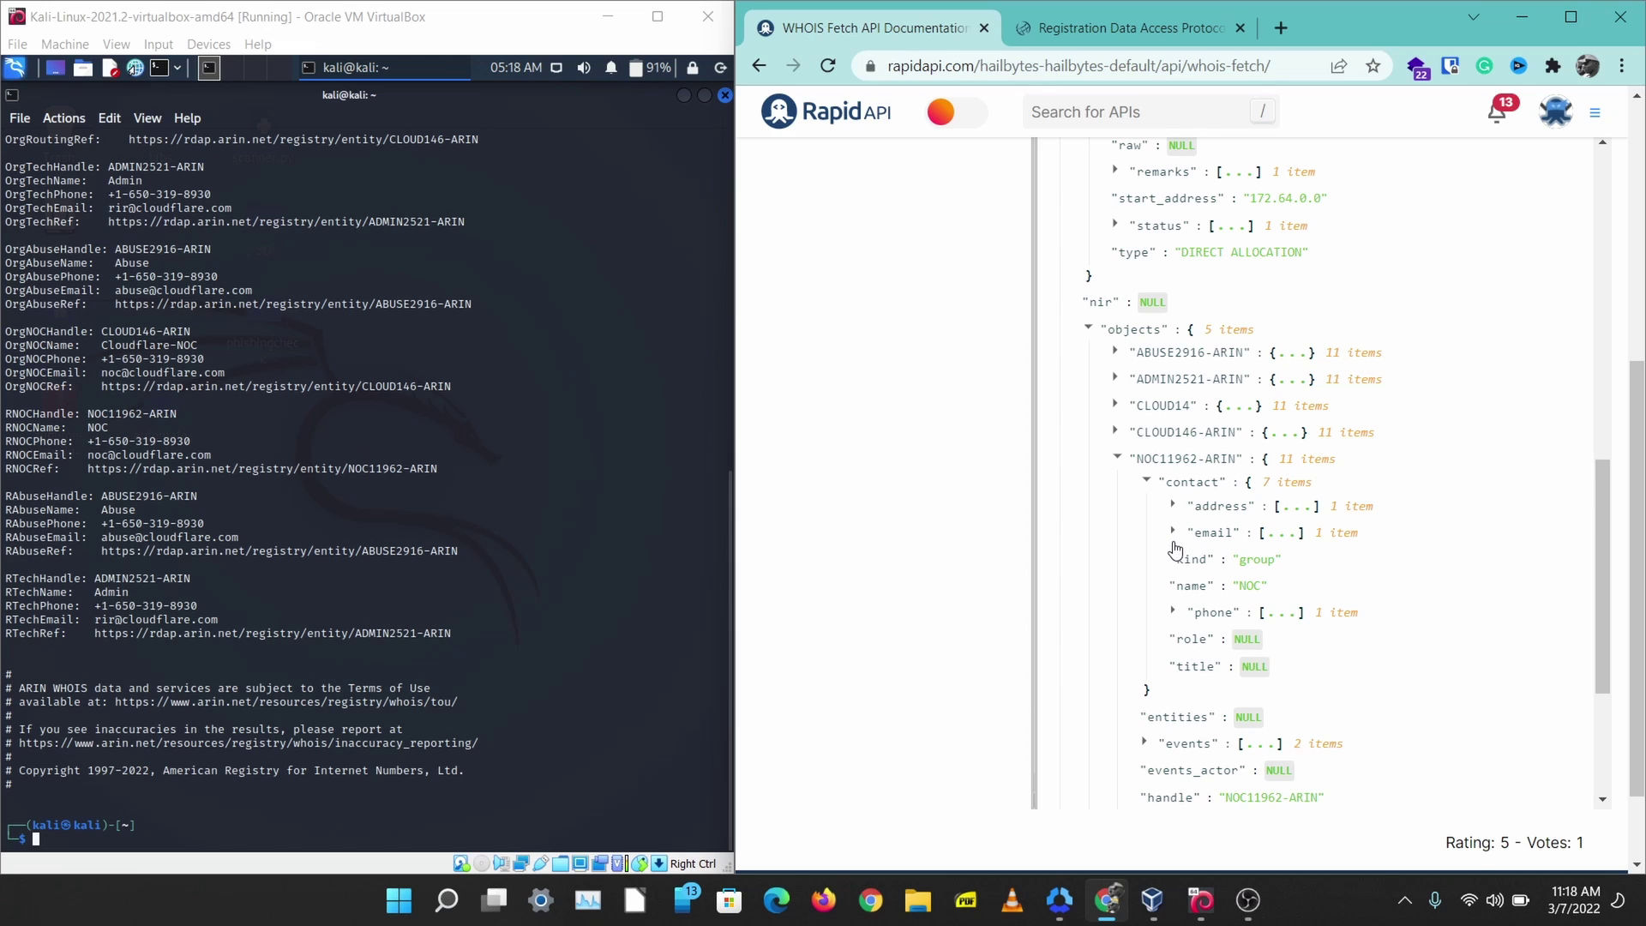
{"action": "left_click", "coordinate": [1173, 535]}
{"action": "left_click", "coordinate": [1204, 554]}
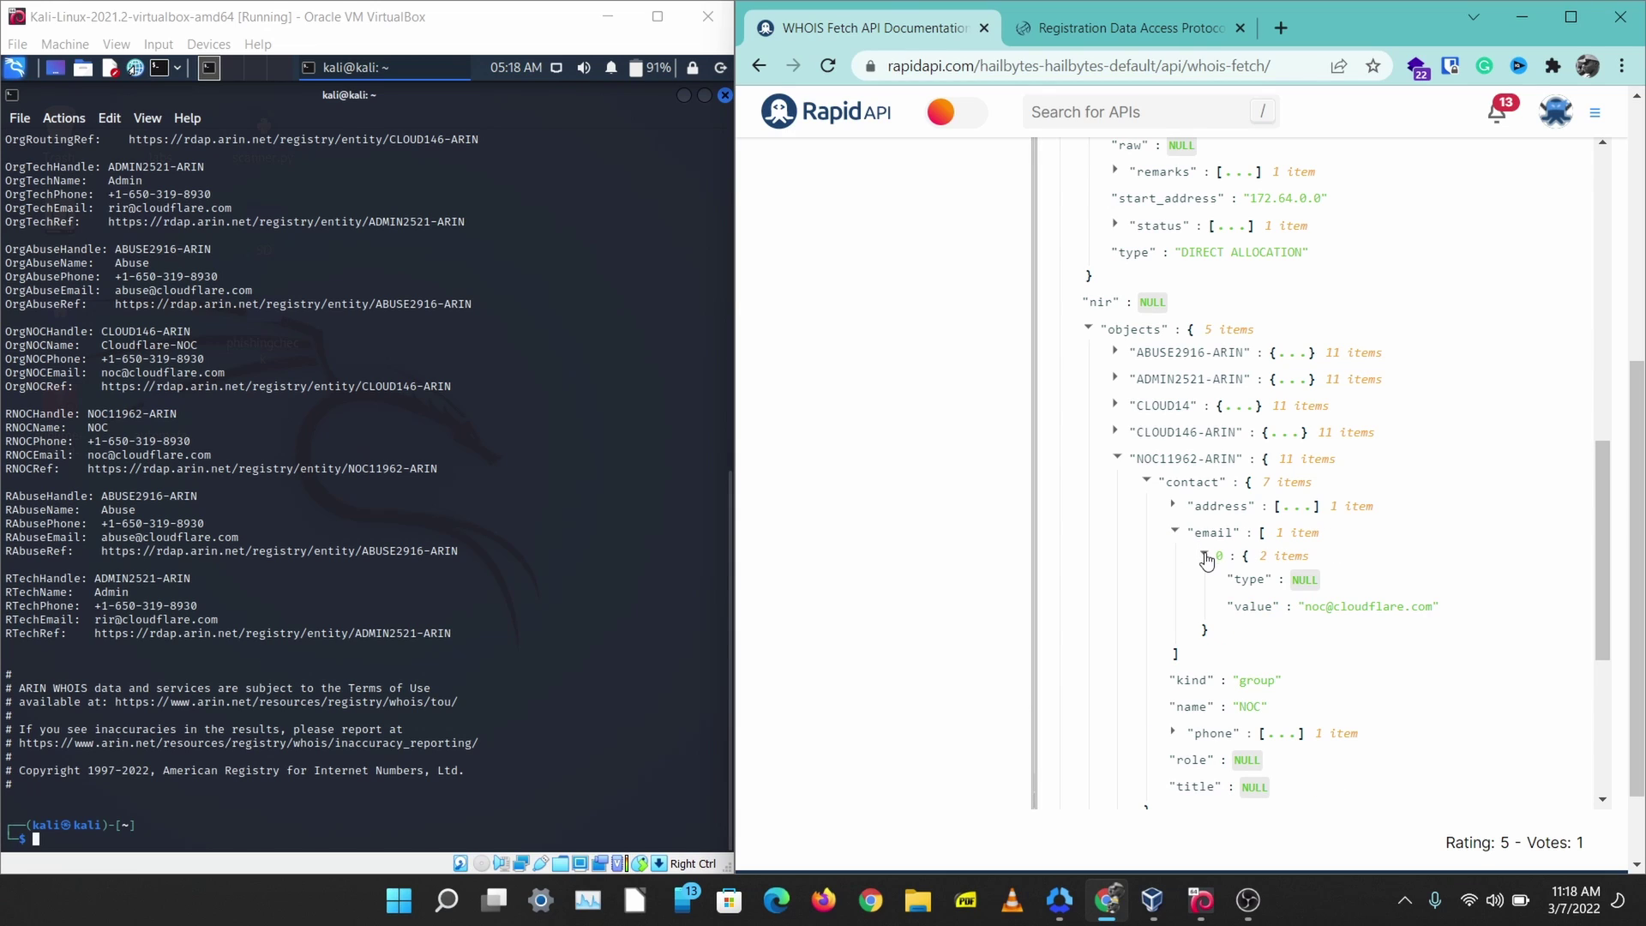
{"action": "left_click", "coordinate": [1181, 534]}
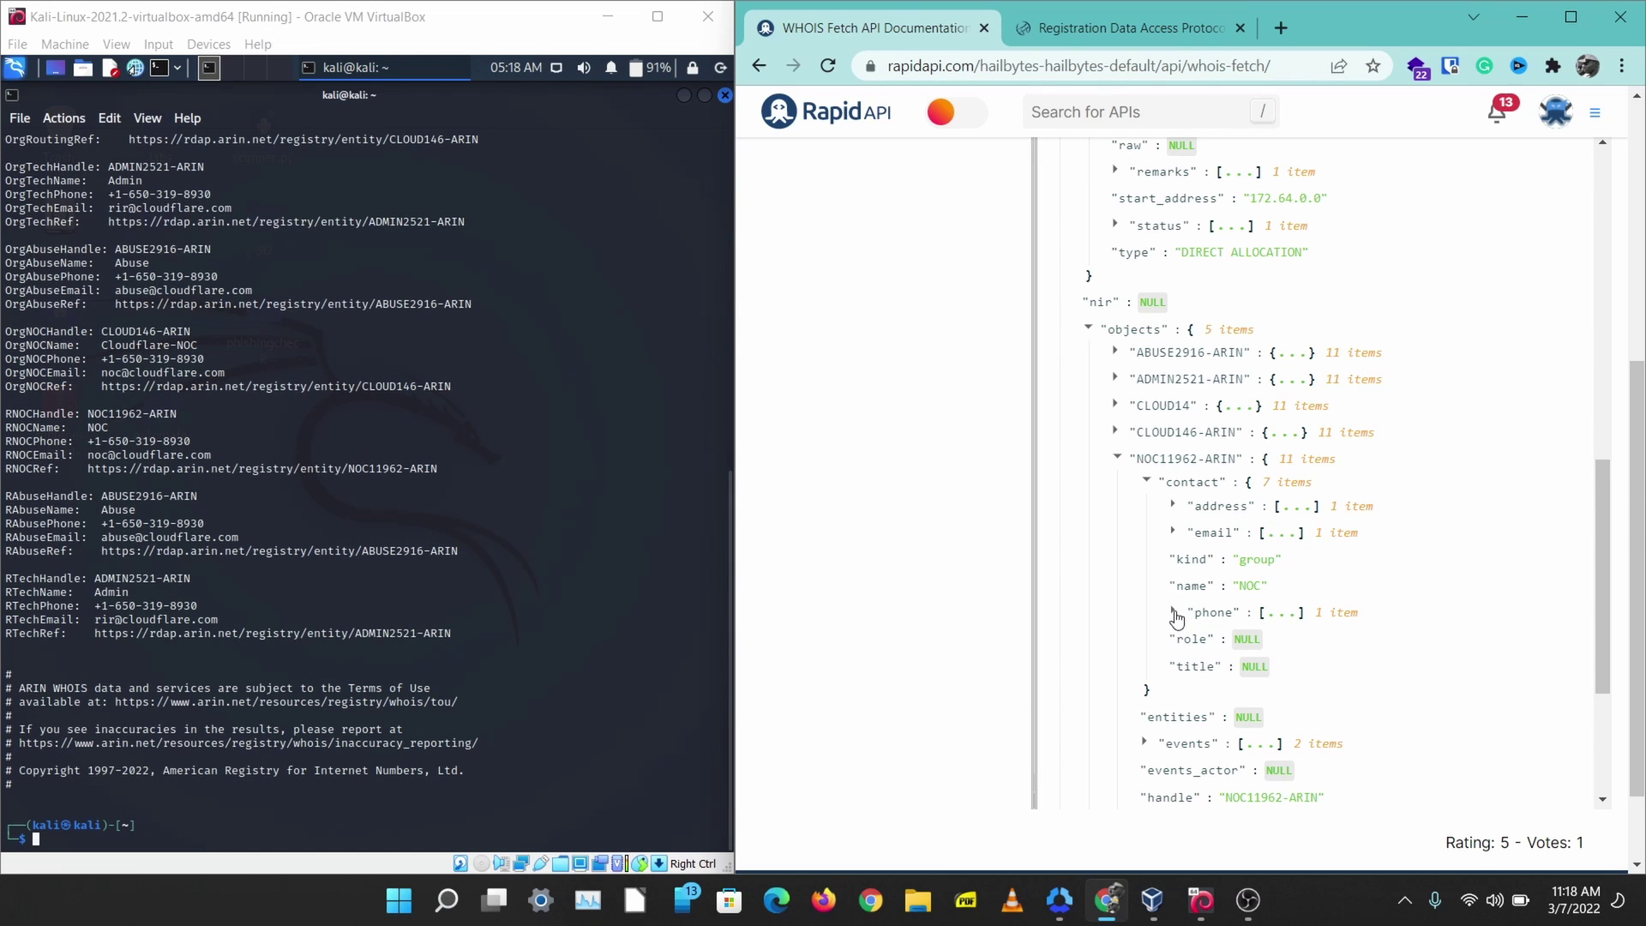
- Expand the contact's first phone entry to show its types, work and voice
{"action": "left_click", "coordinate": [1174, 614]}
{"action": "left_click", "coordinate": [1203, 639]}
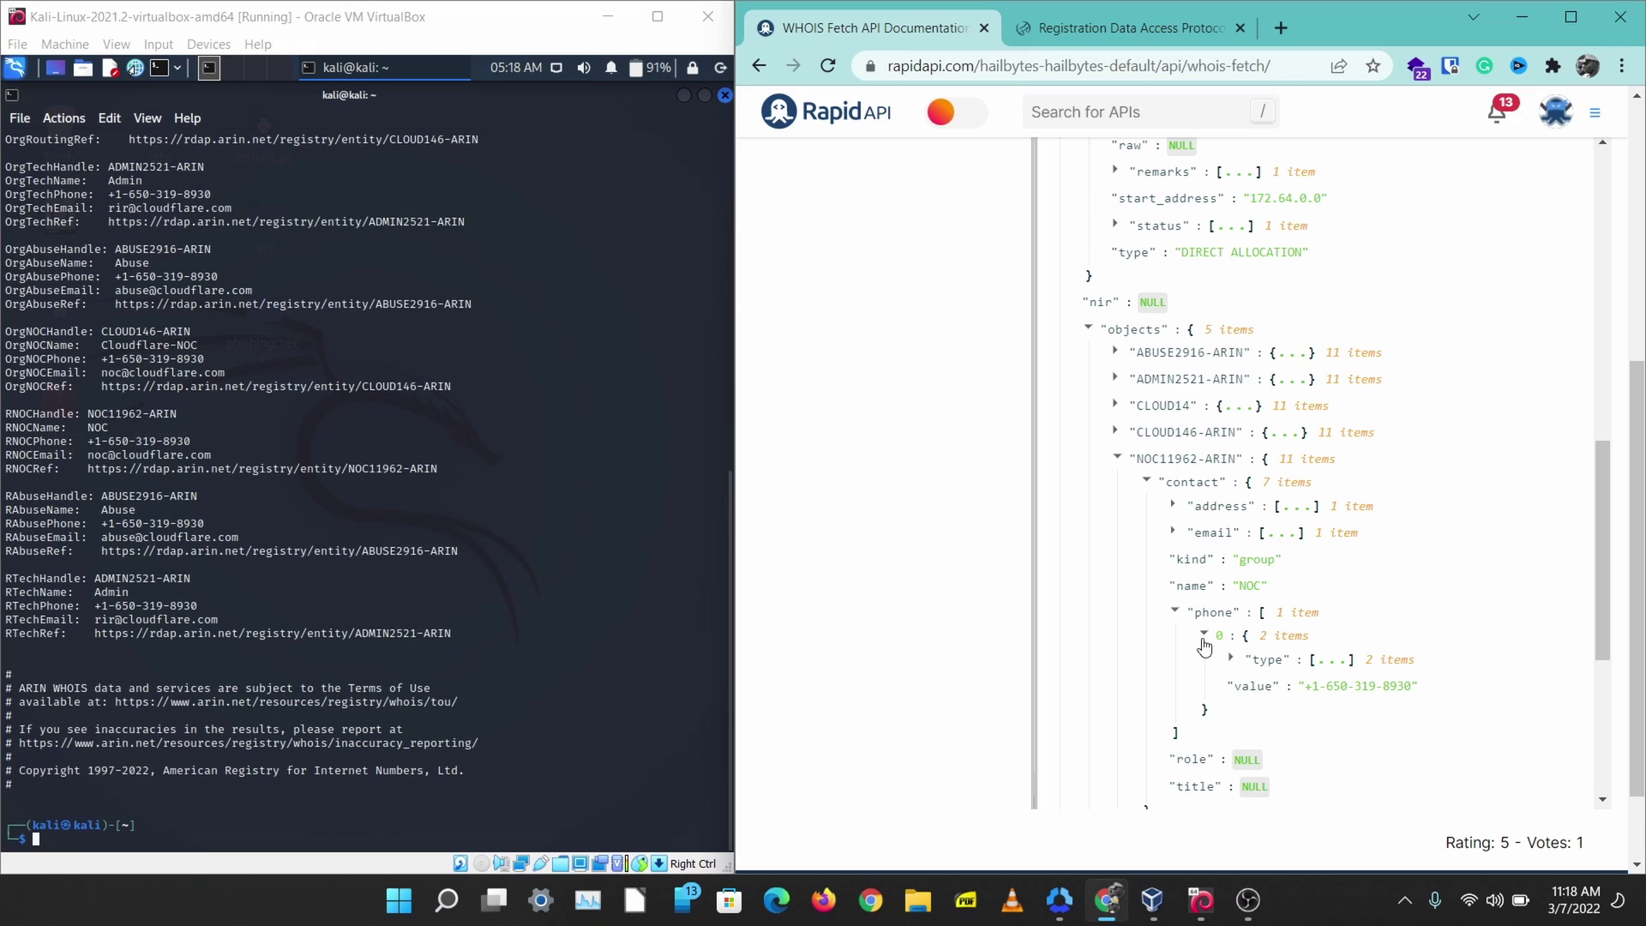
{"action": "left_click", "coordinate": [1232, 660]}
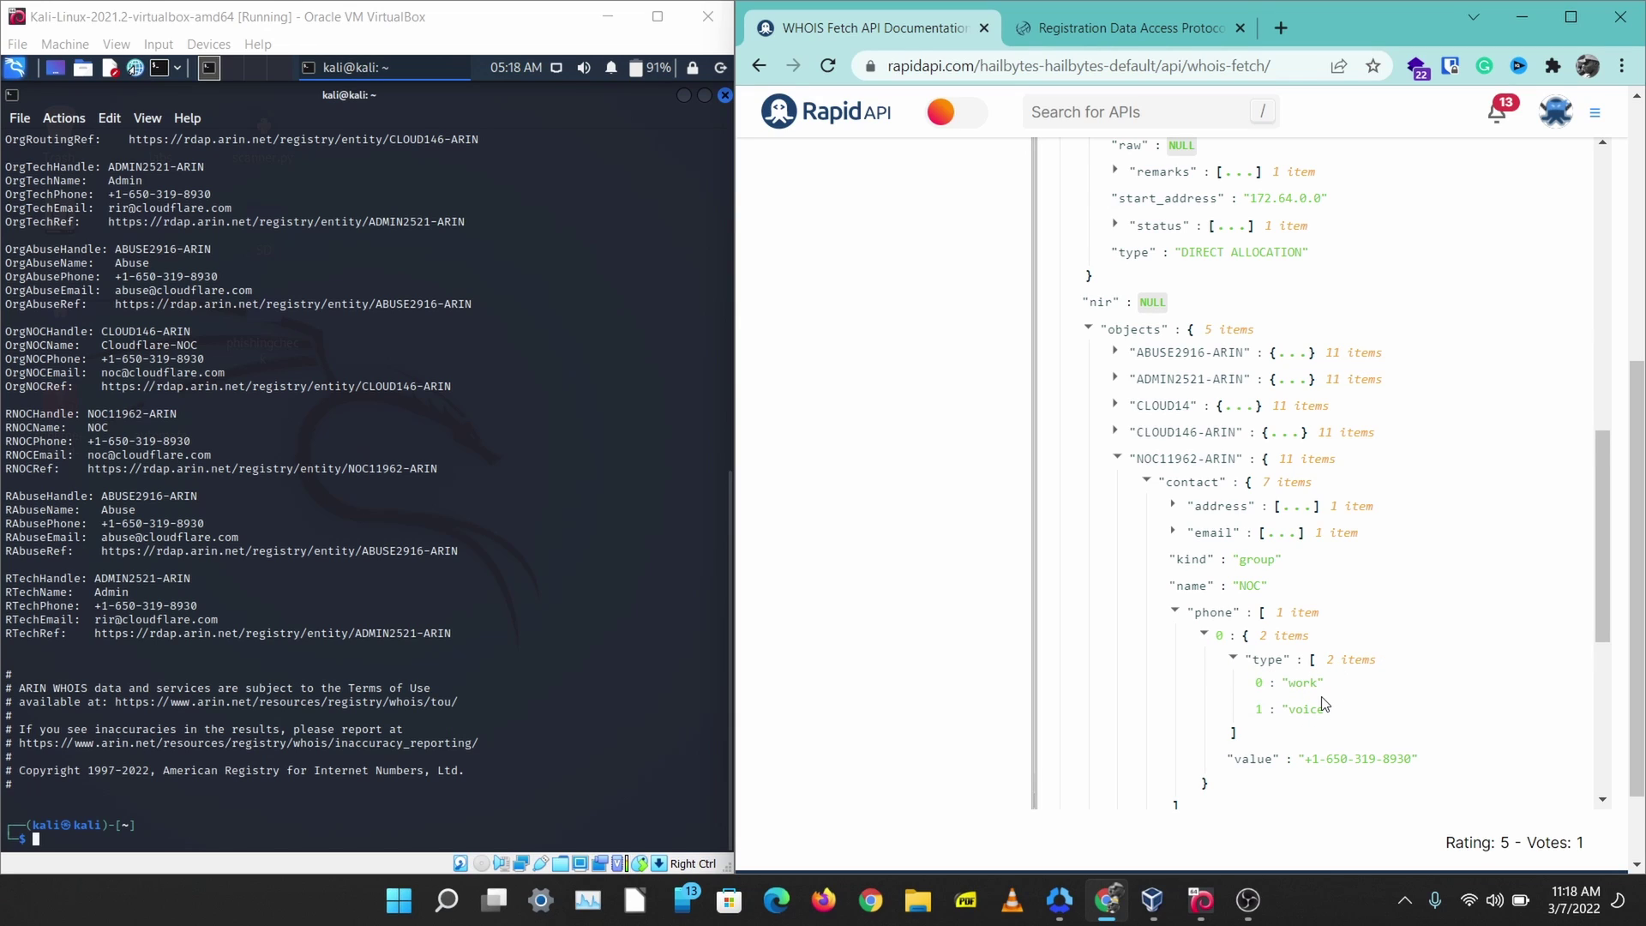
{"action": "left_click_drag", "start_coordinate": [1635, 394], "coordinate": [1636, 137]}
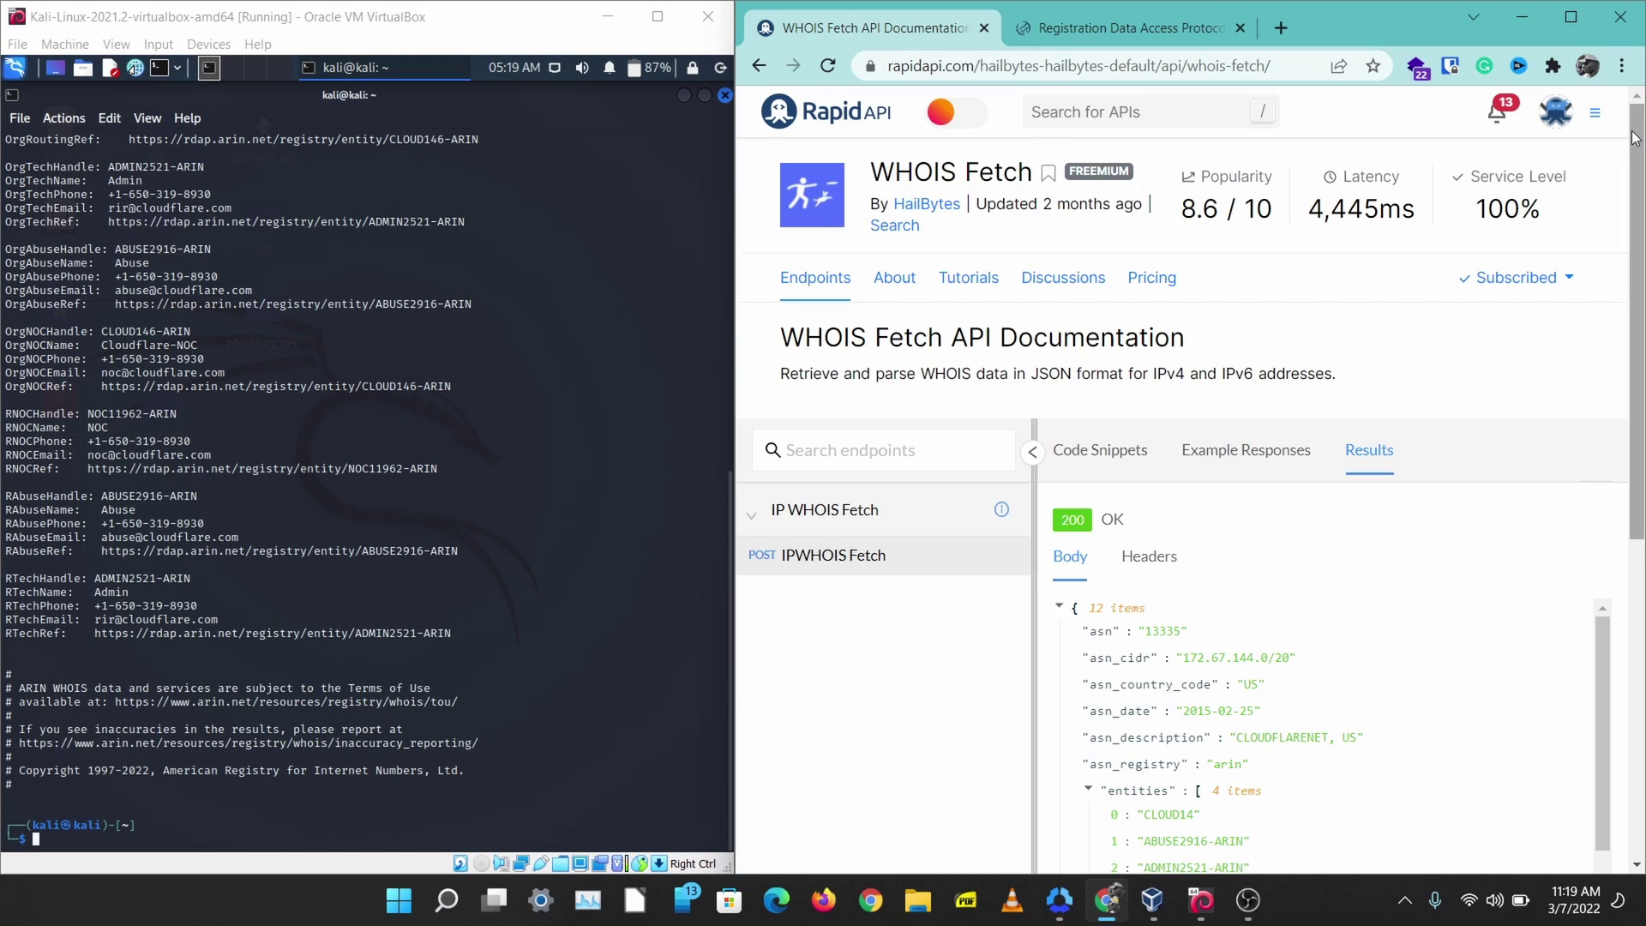